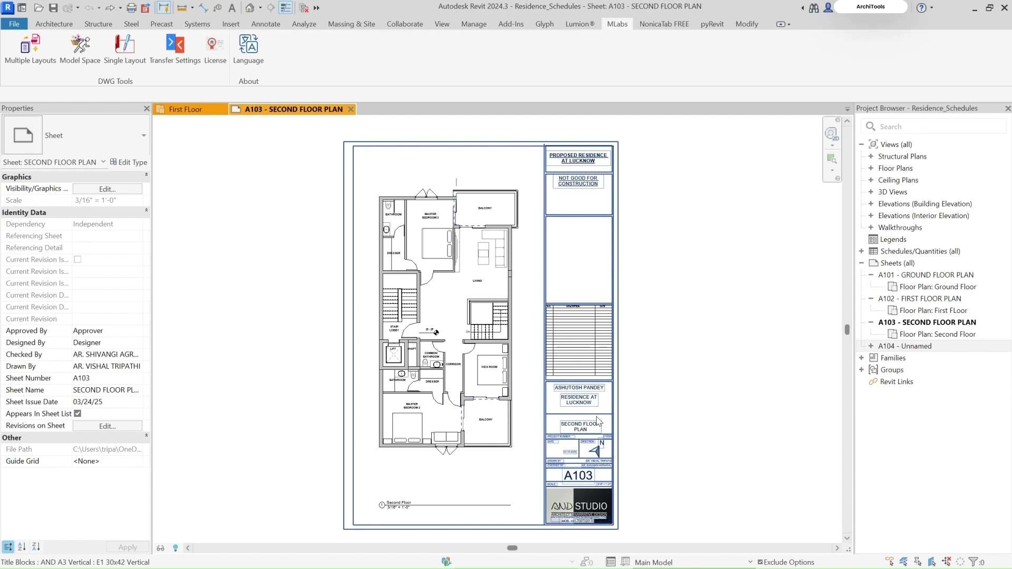
# - Switch to AutoCAD and examine the exported ground floor plan drawing in both Layout1 and model space
pyautogui.press('super')
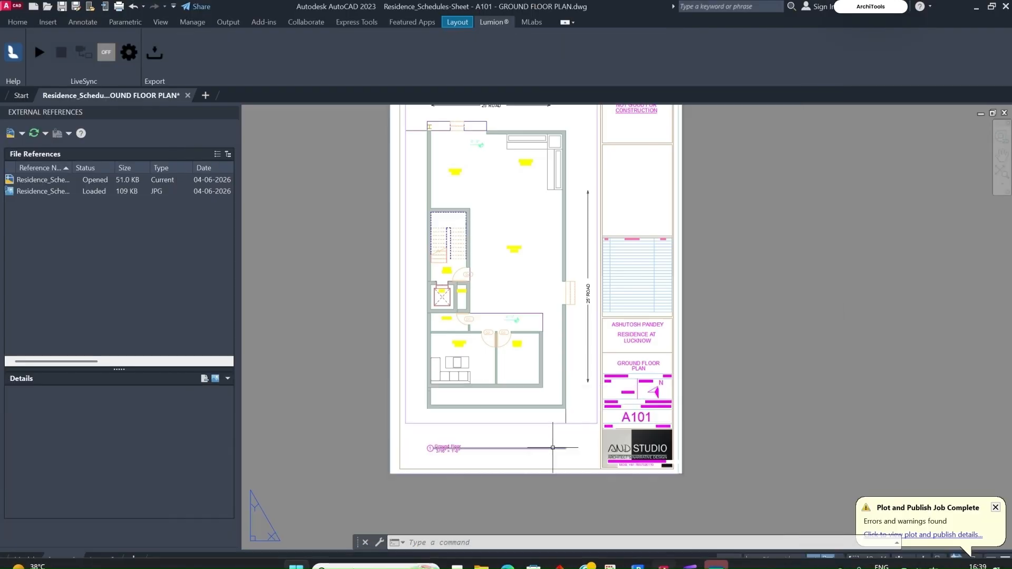
pyautogui.moveTo(551, 343); pyautogui.dragTo(532, 379, button='middle')
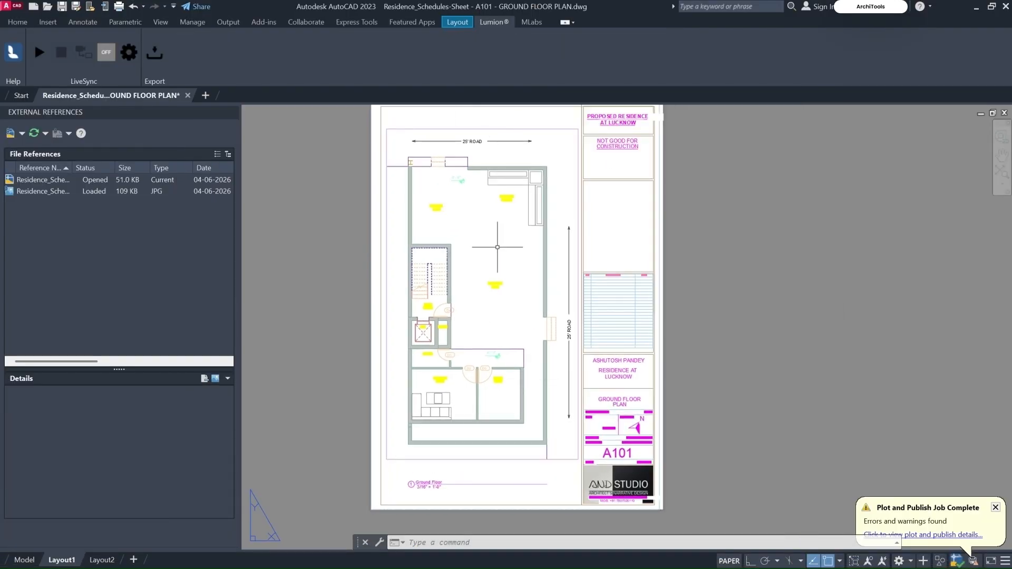
pyautogui.click(513, 129)
pyautogui.moveTo(519, 196); pyautogui.dragTo(520, 236, button='middle')
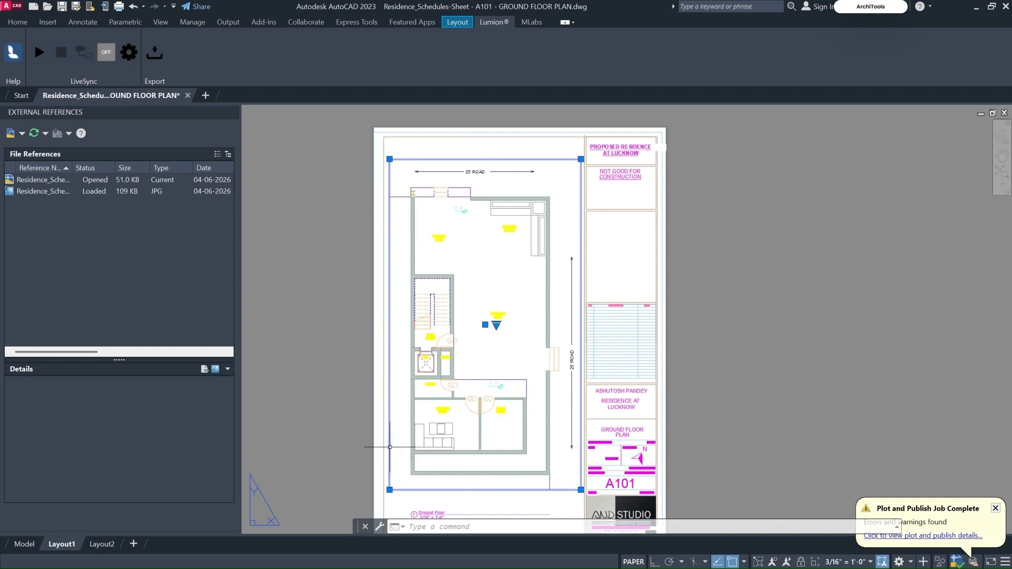
pyautogui.click(21, 544)
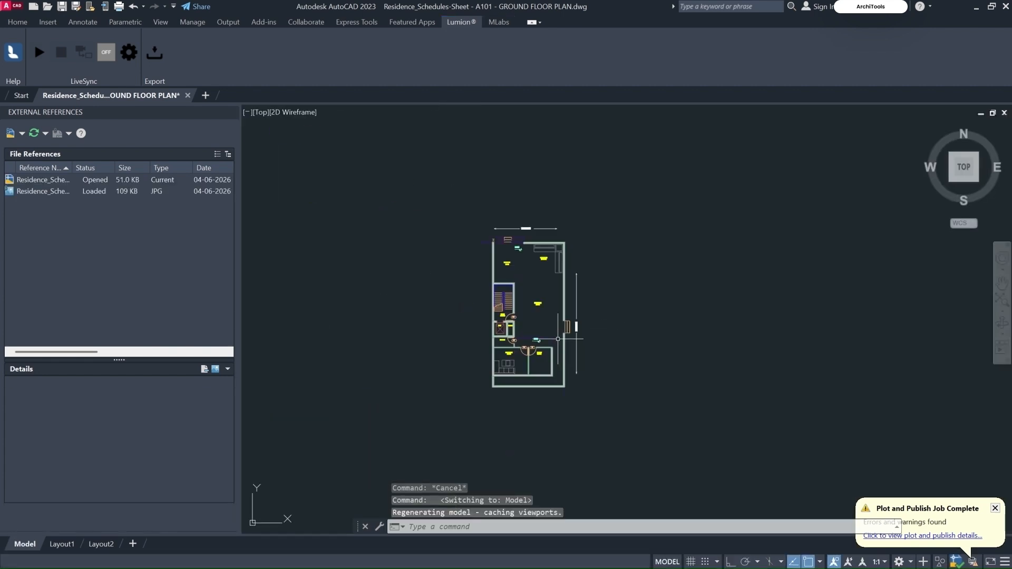
pyautogui.click(61, 544)
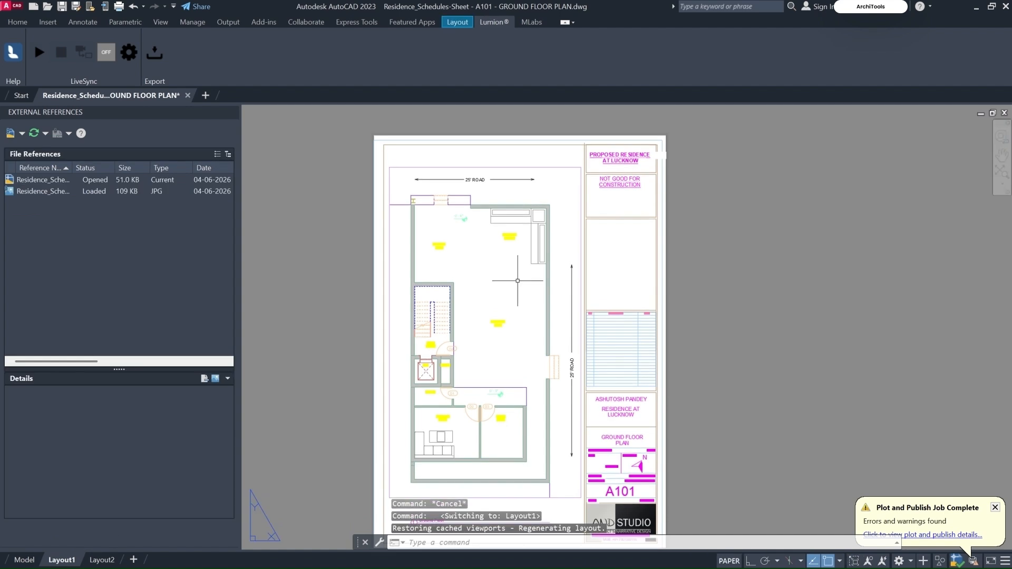
pyautogui.scroll(-3, 521, 316)
pyautogui.click(25, 560)
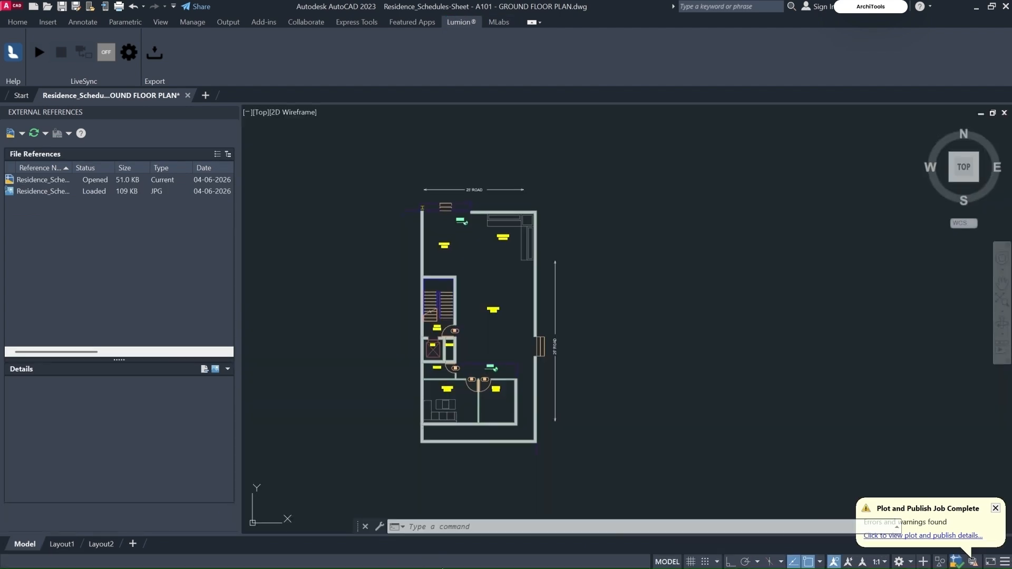
pyautogui.moveTo(505, 382); pyautogui.dragTo(534, 381, button='middle')
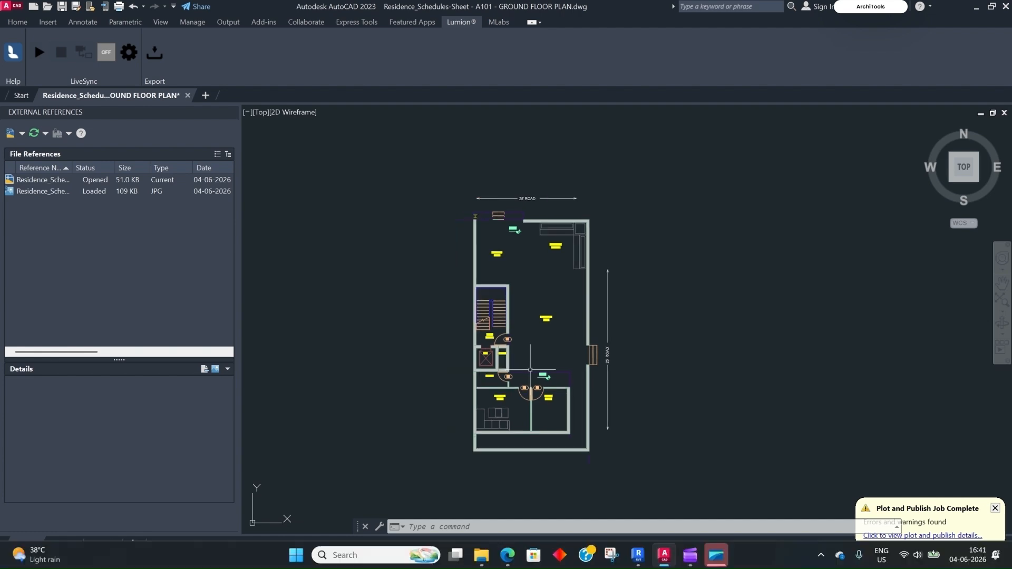
pyautogui.scroll(2, 536, 373)
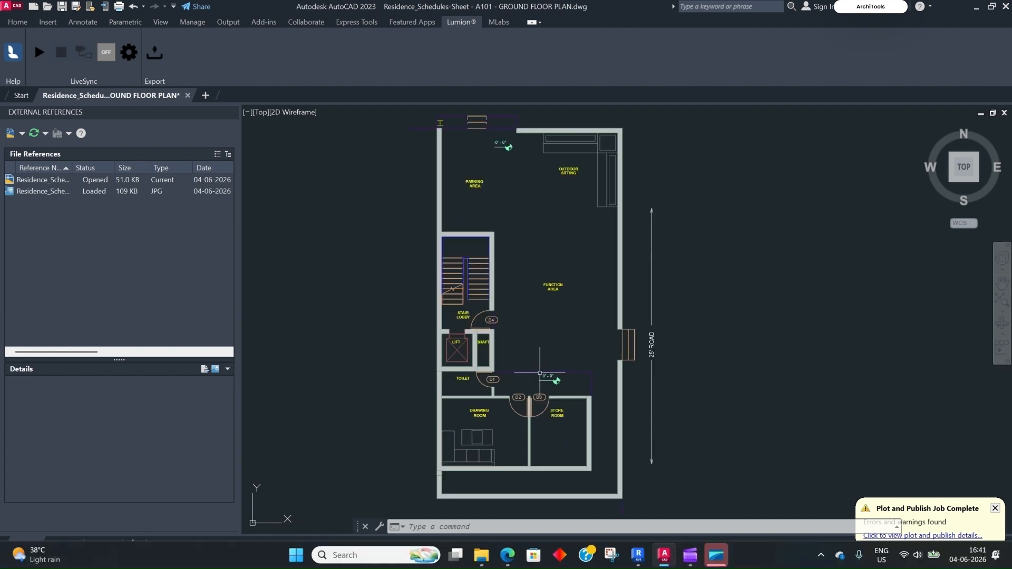
pyautogui.scroll(-2, 537, 374)
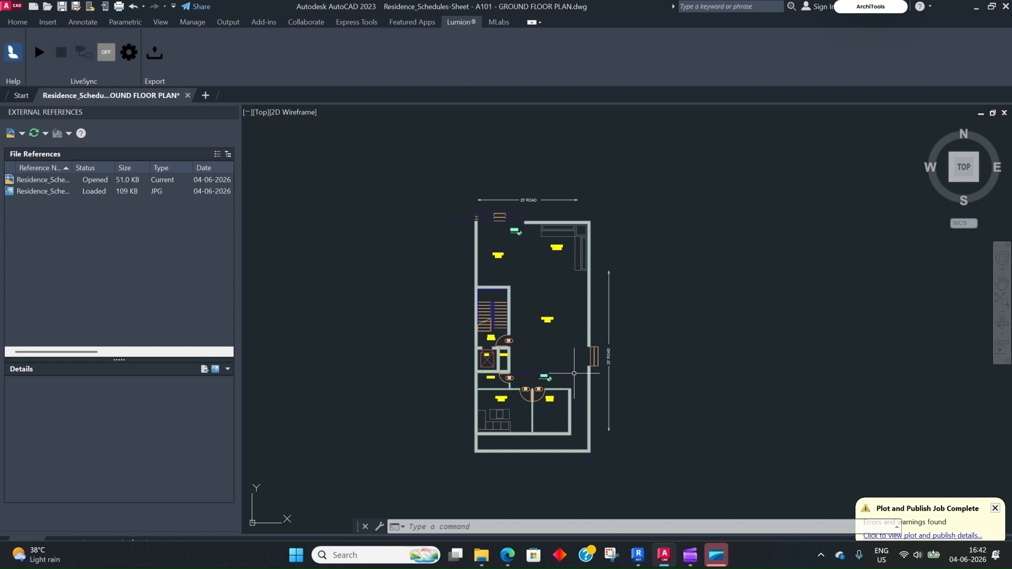
# - Switch to Revit and start a DWG export of the in-session view/sheet set, listing the sheets in the model
pyautogui.click(637, 554)
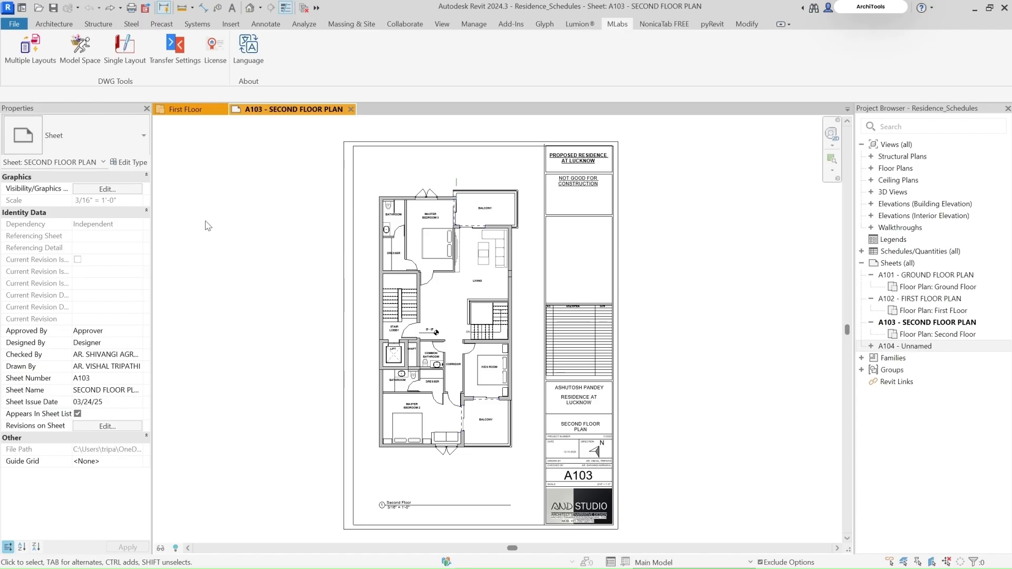
pyautogui.click(333, 293)
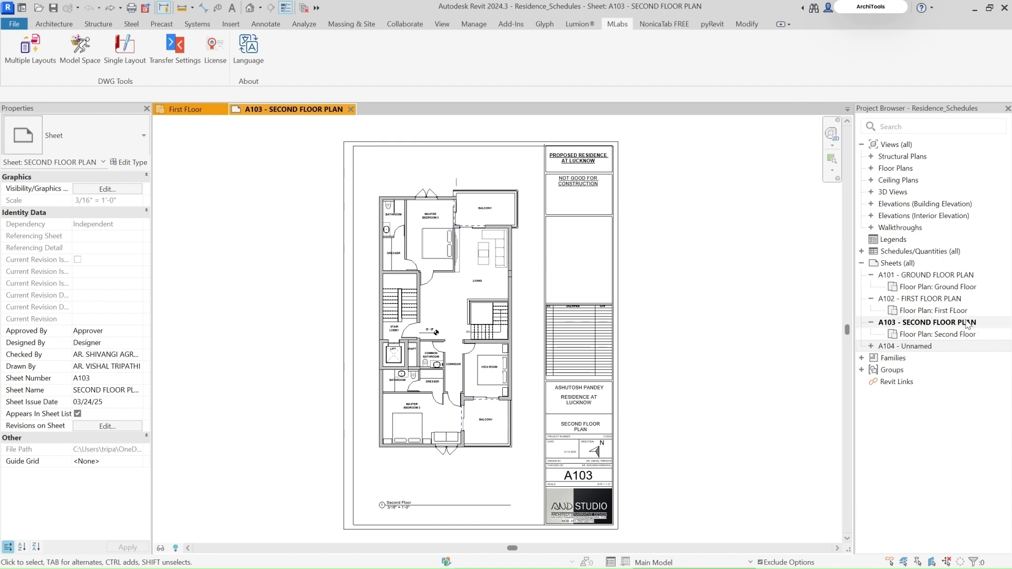
pyautogui.click(12, 22)
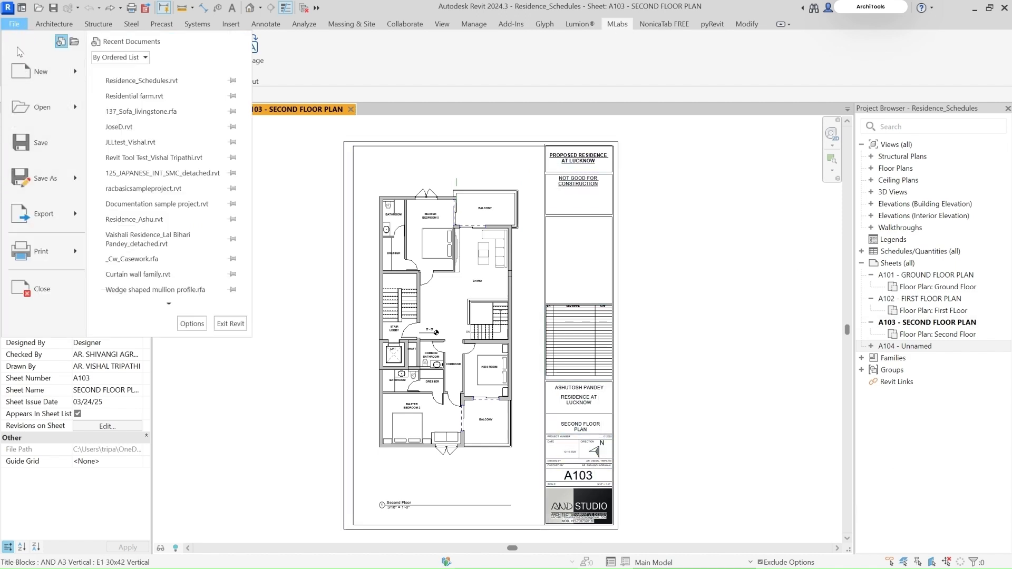
pyautogui.click(77, 214)
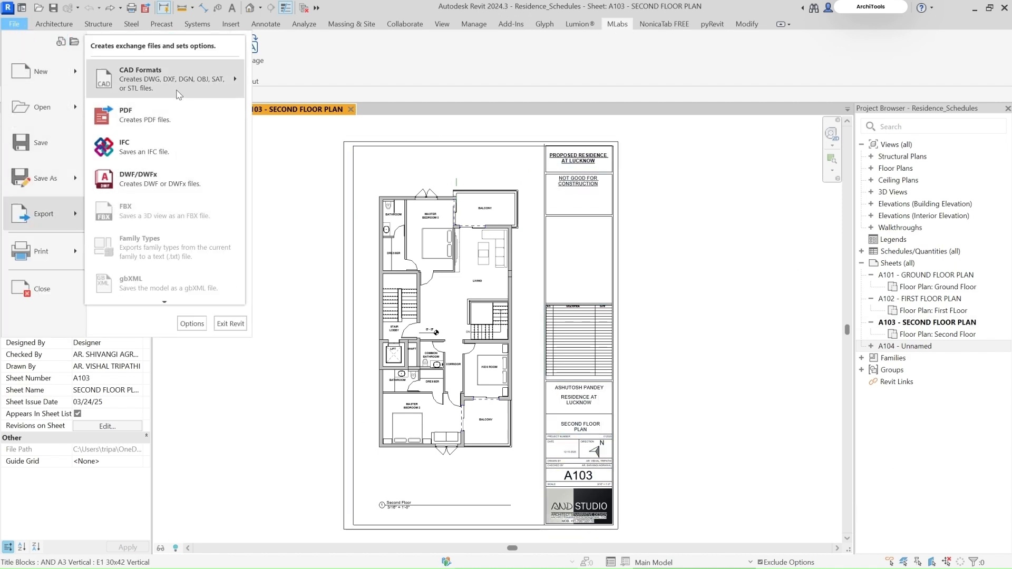
pyautogui.moveTo(207, 89)
pyautogui.click(268, 73)
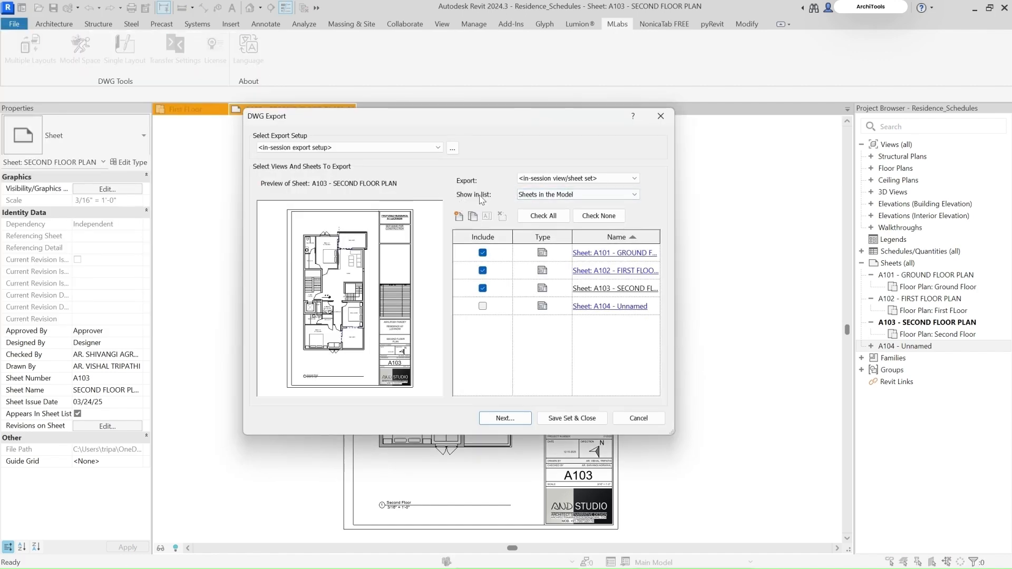
pyautogui.click(559, 195)
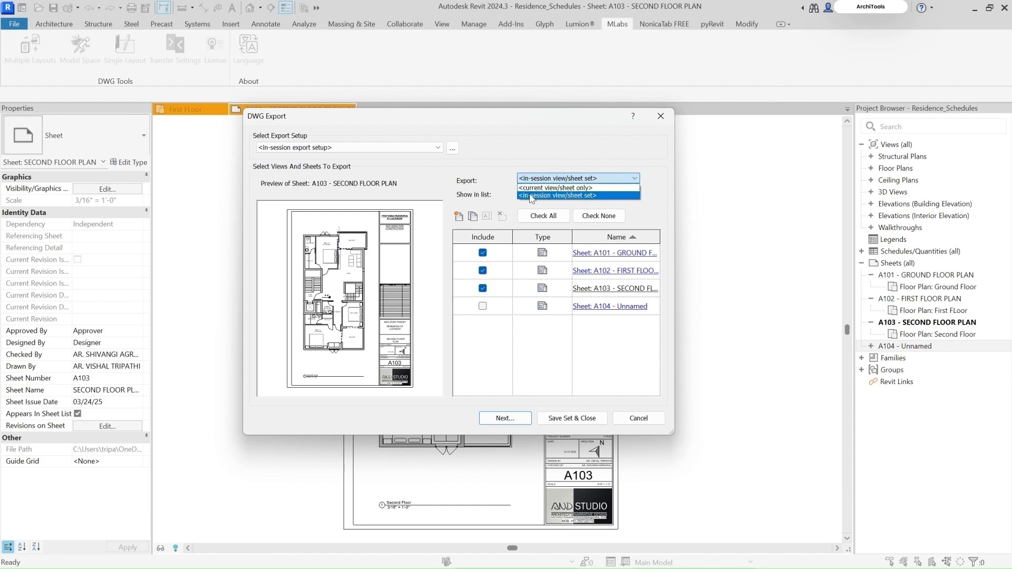
pyautogui.click(594, 181)
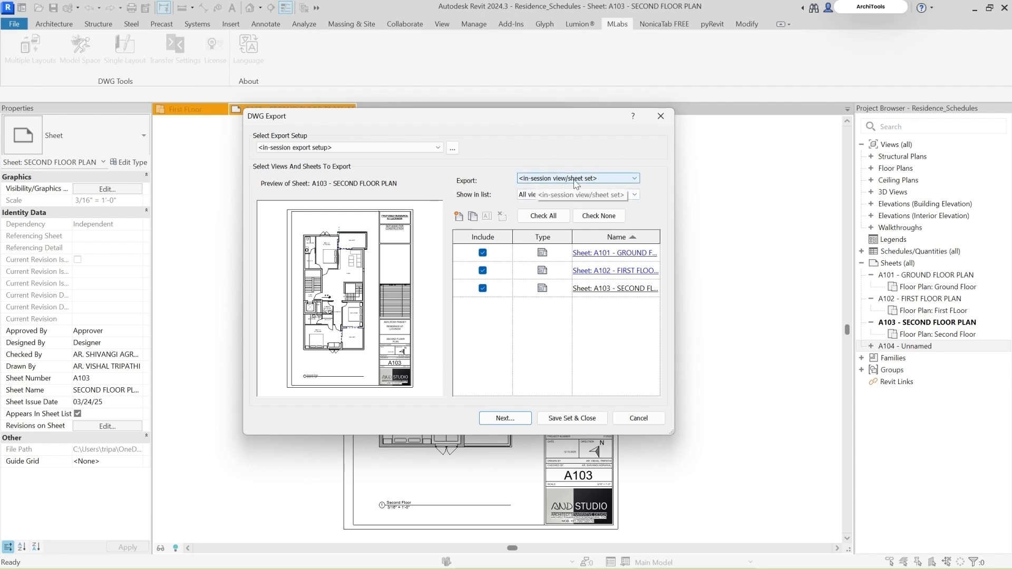
pyautogui.click(543, 194)
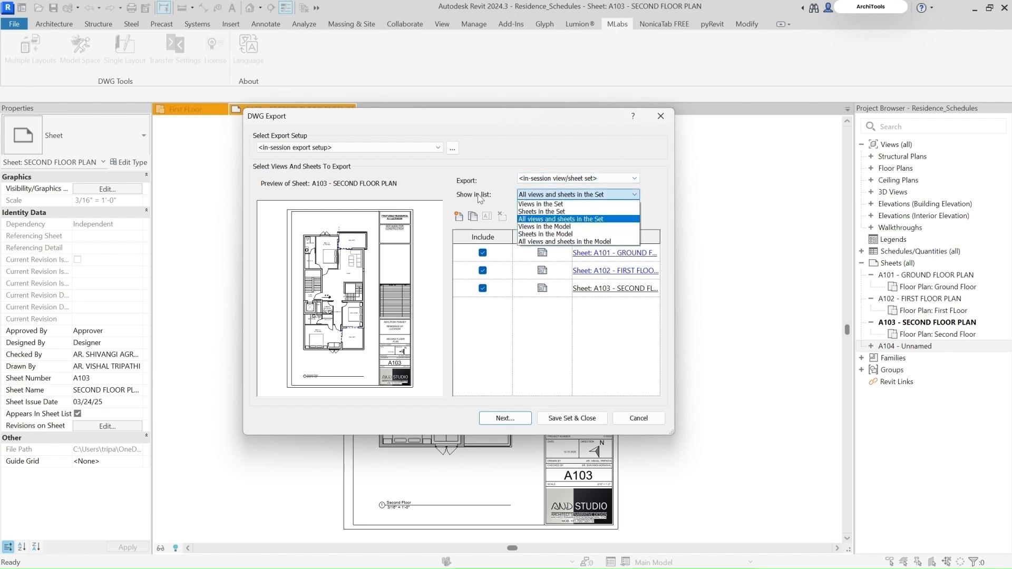
pyautogui.click(543, 234)
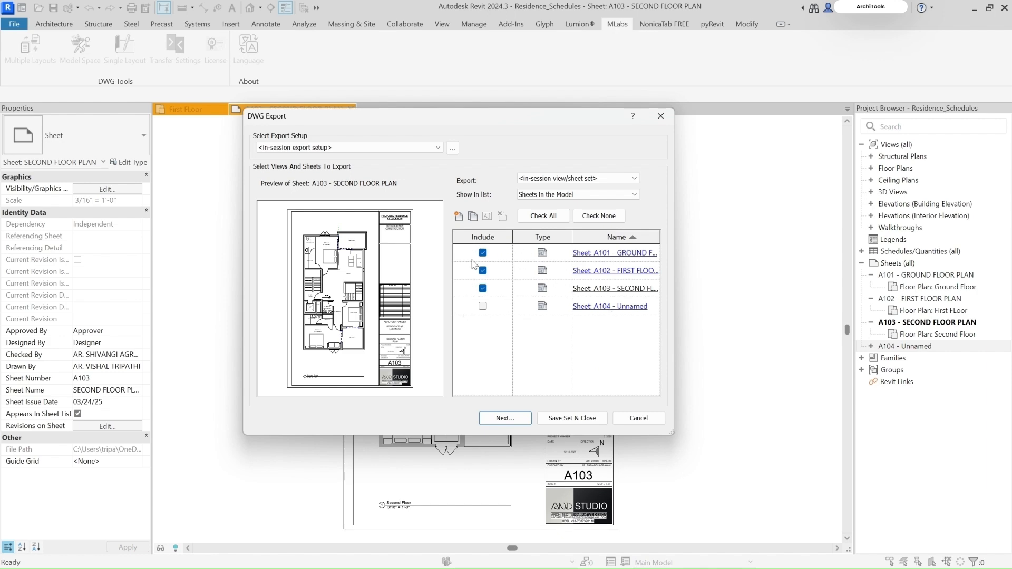
# - Try the export with views on sheets and links not exported as external references, review the file type and naming options, and cancel the export
pyautogui.click(514, 423)
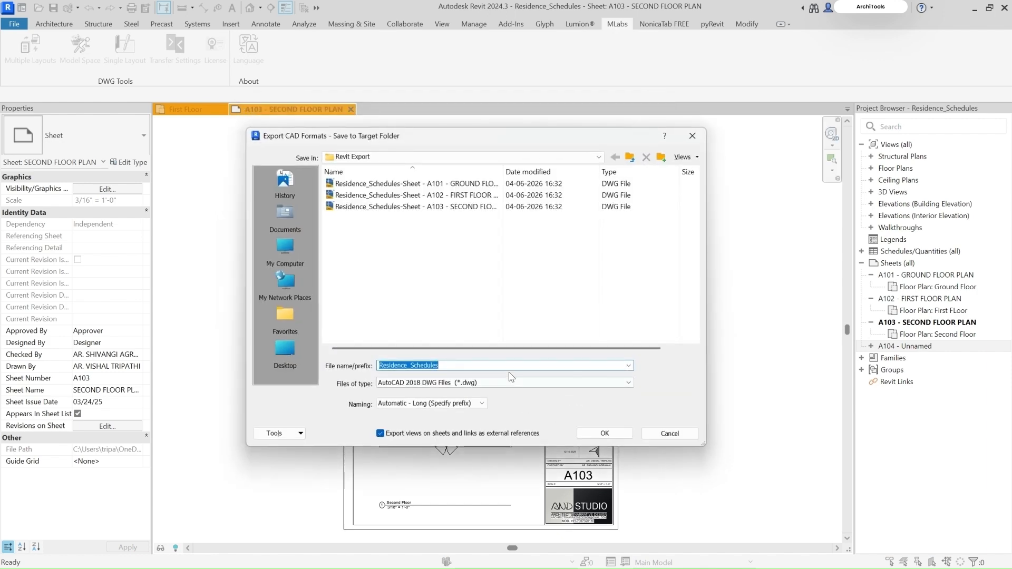
pyautogui.click(380, 434)
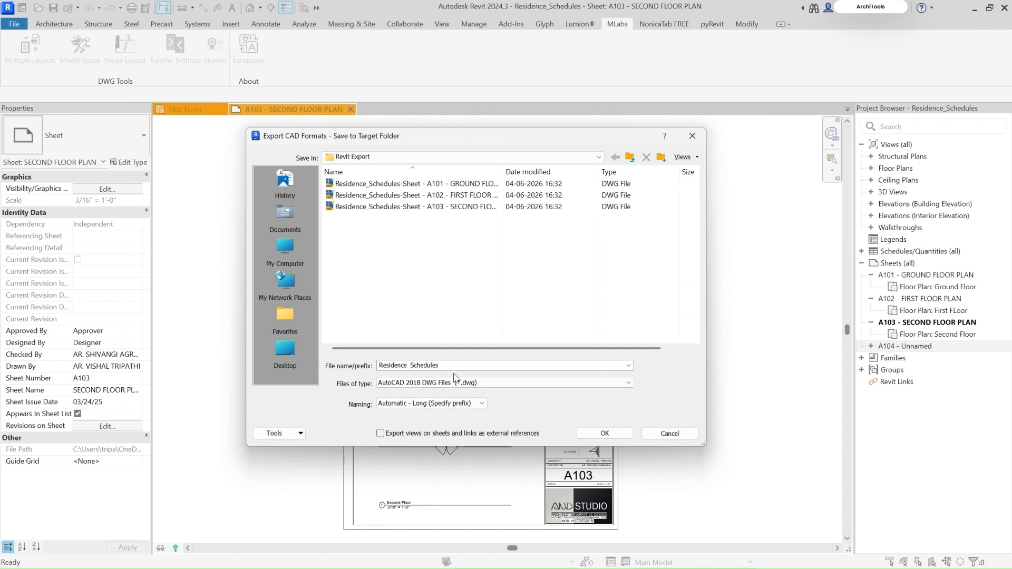
pyautogui.click(402, 387)
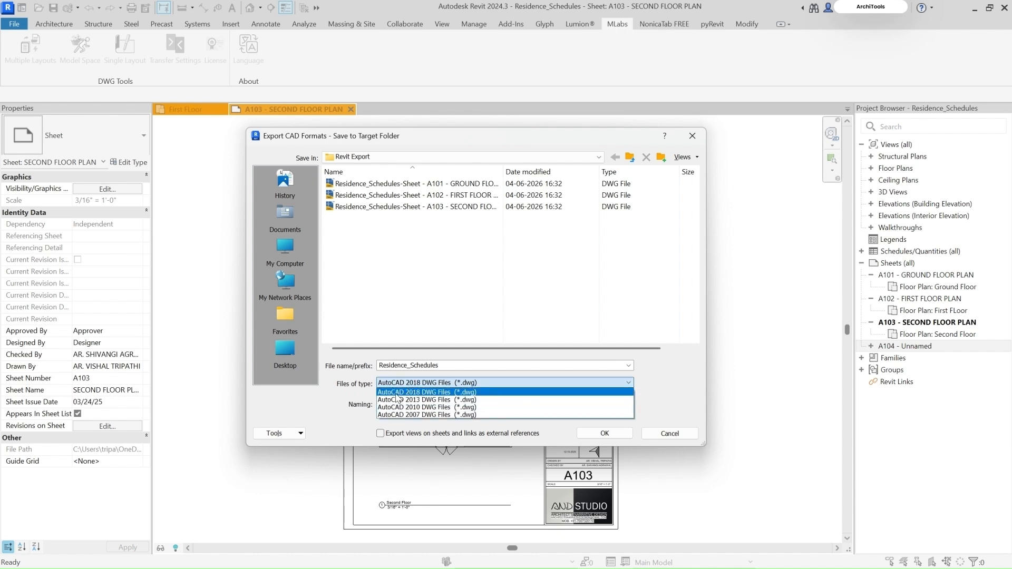
pyautogui.click(320, 400)
pyautogui.click(474, 405)
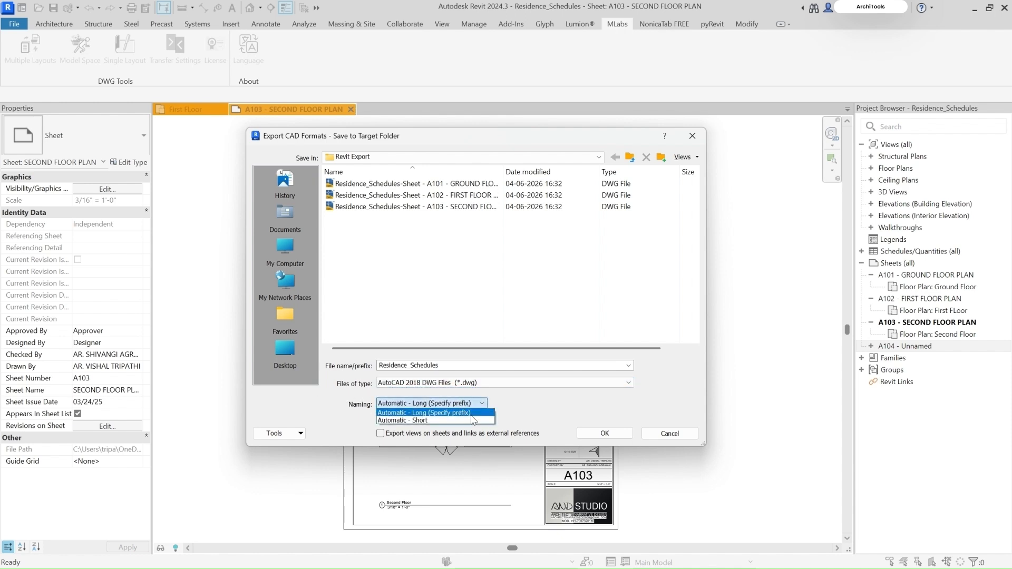
pyautogui.click(320, 396)
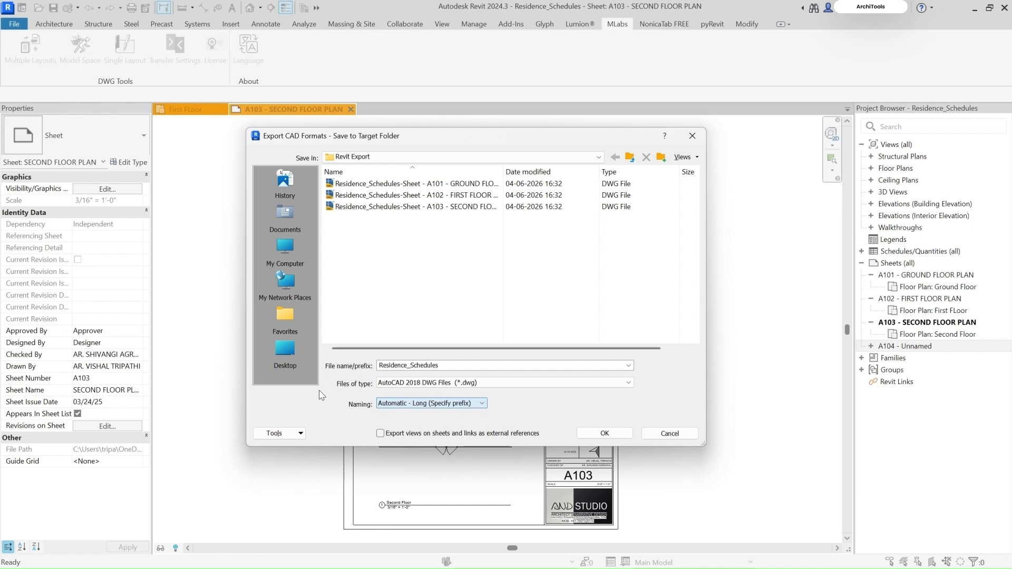
pyautogui.click(692, 136)
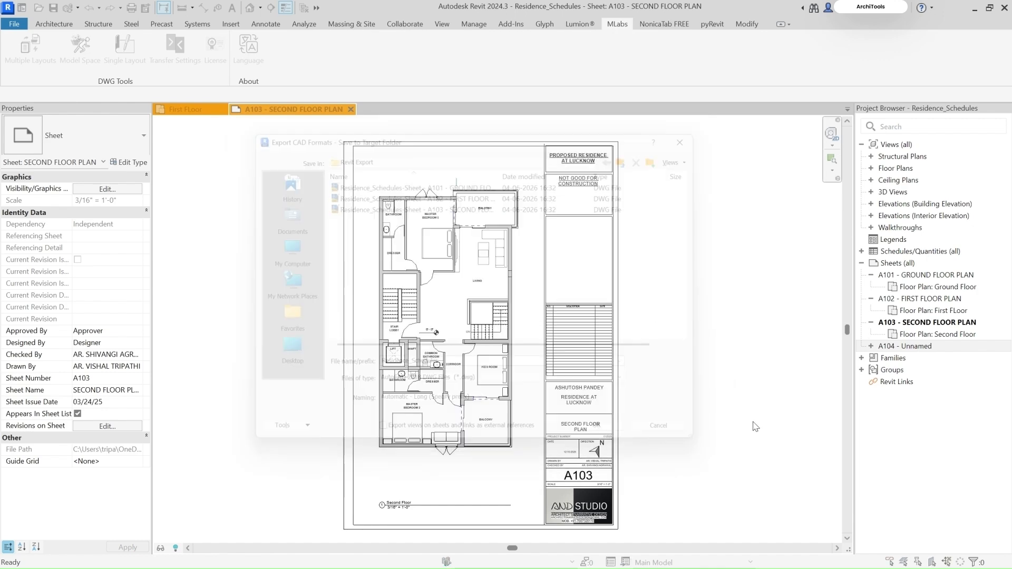
pyautogui.click(660, 116)
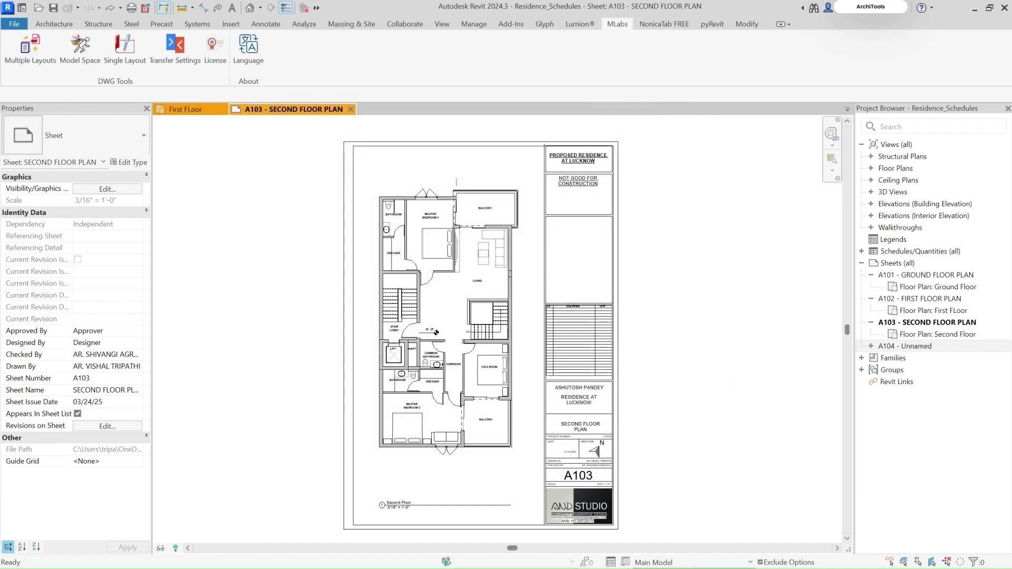
# - Switch to AutoCAD and view the ground floor sheet in Layout1
pyautogui.press('super')
pyautogui.click(662, 556)
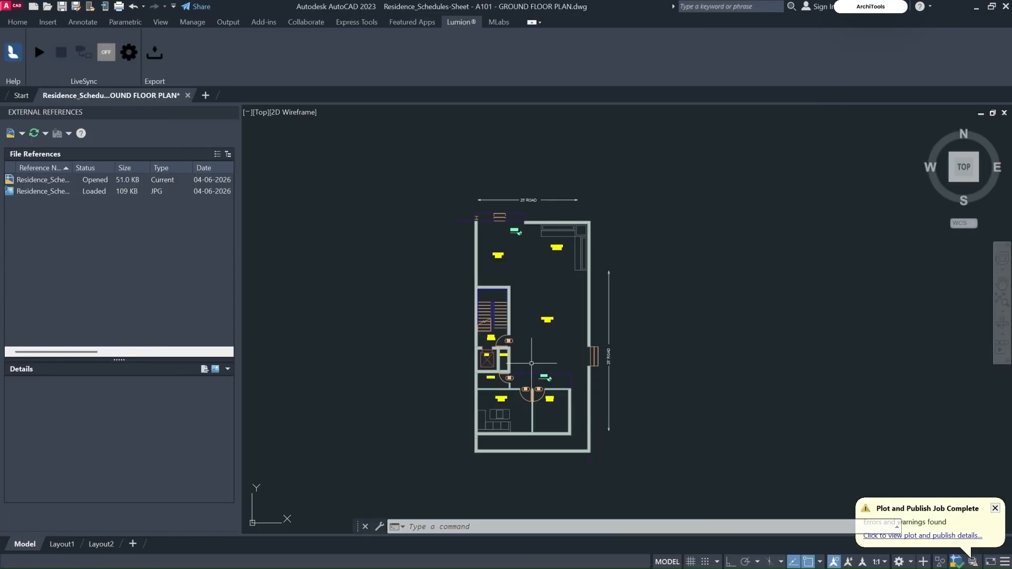
pyautogui.scroll(2, 529, 315)
pyautogui.click(62, 544)
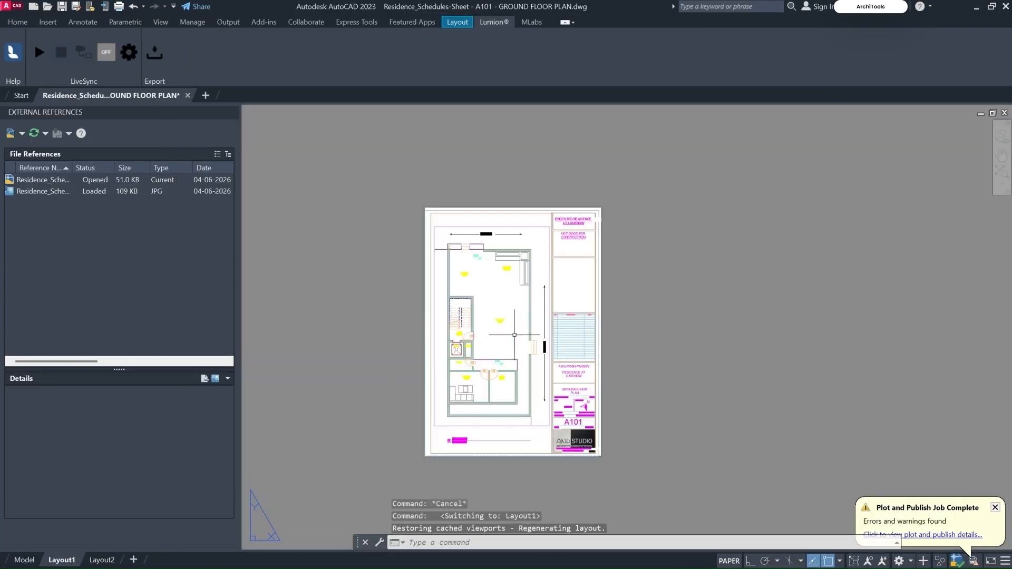
pyautogui.moveTo(508, 376); pyautogui.dragTo(517, 364, button='middle')
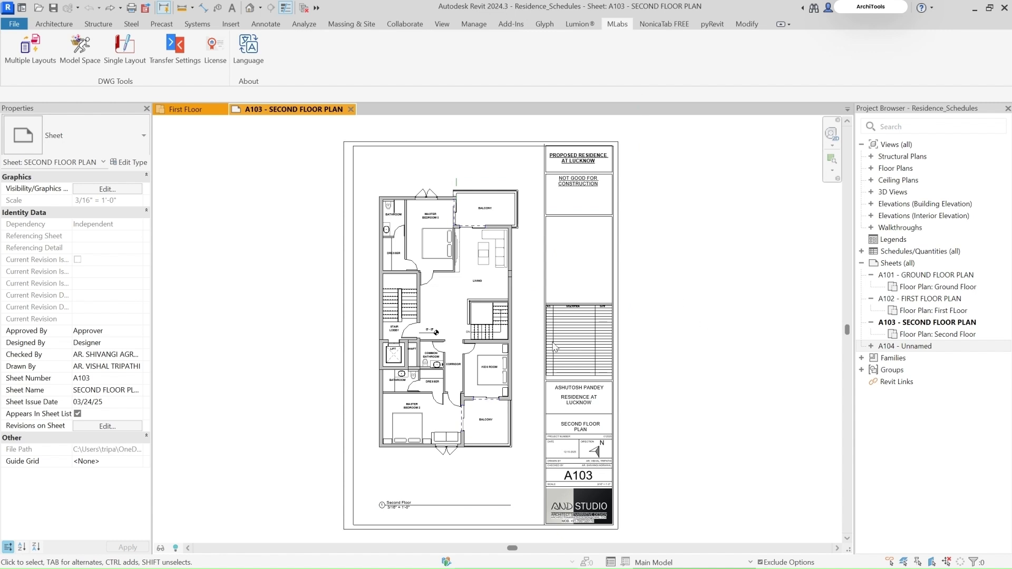
# - In Revit, try to run the Multiple Layouts DWG tool with the Close AutoCAD and Retry option, and cancel the retry
pyautogui.click(31, 49)
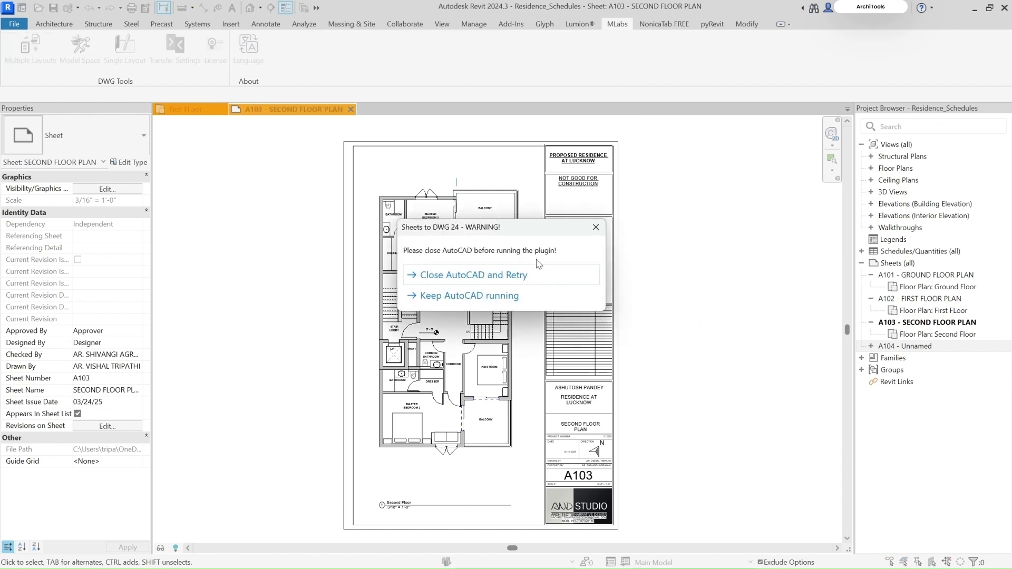
pyautogui.click(485, 276)
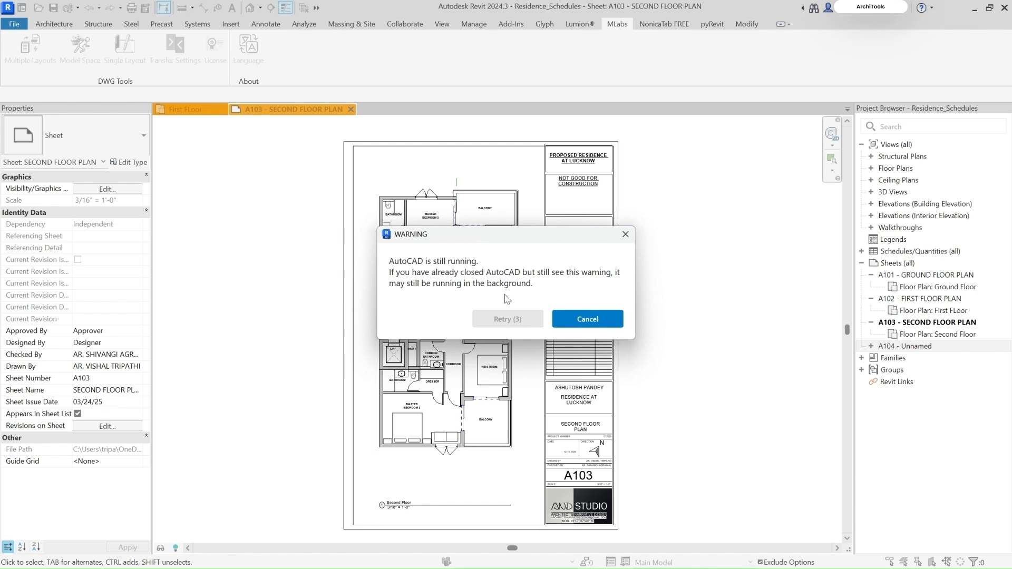
pyautogui.press('super')
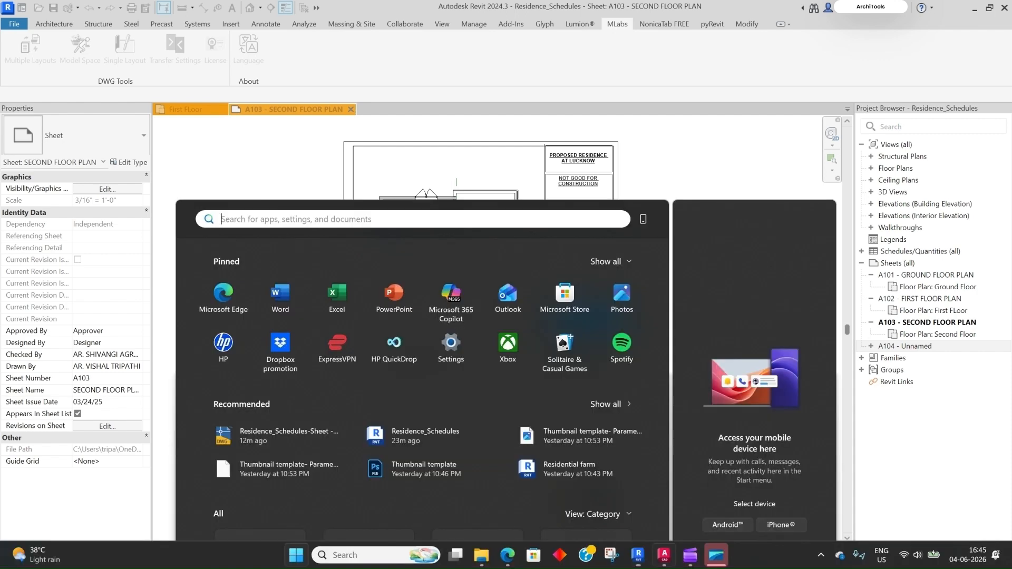
pyautogui.click(663, 555)
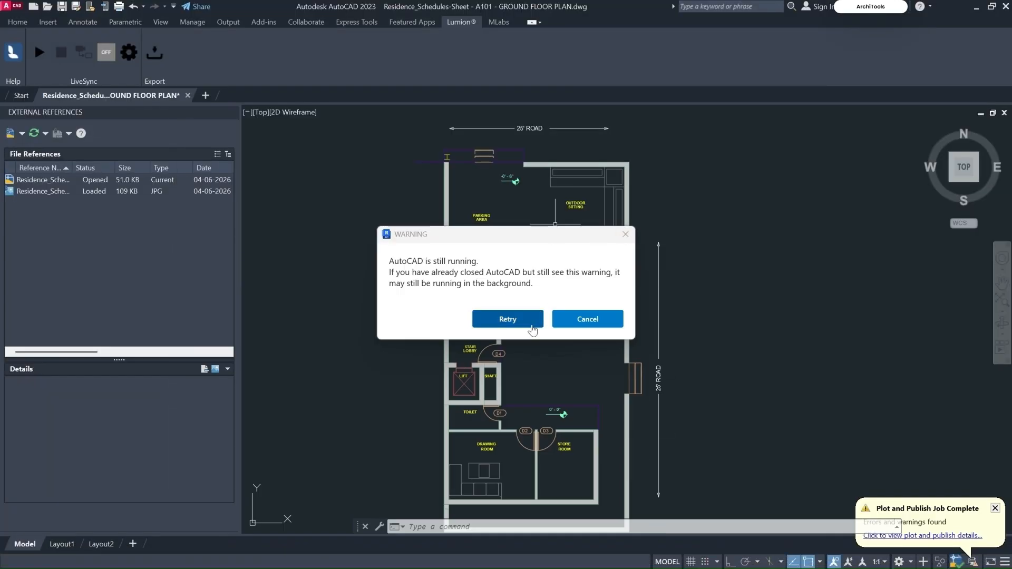
pyautogui.click(584, 319)
# - Switch to AutoCAD and close it without saving the changes to the ground floor plan drawing
pyautogui.press('super')
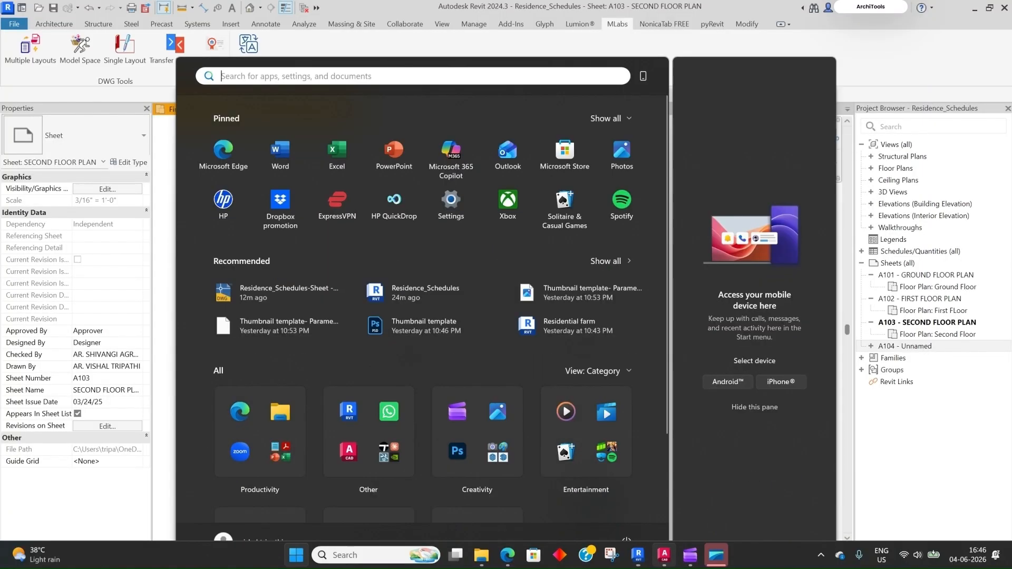
pyautogui.click(663, 556)
pyautogui.click(1004, 7)
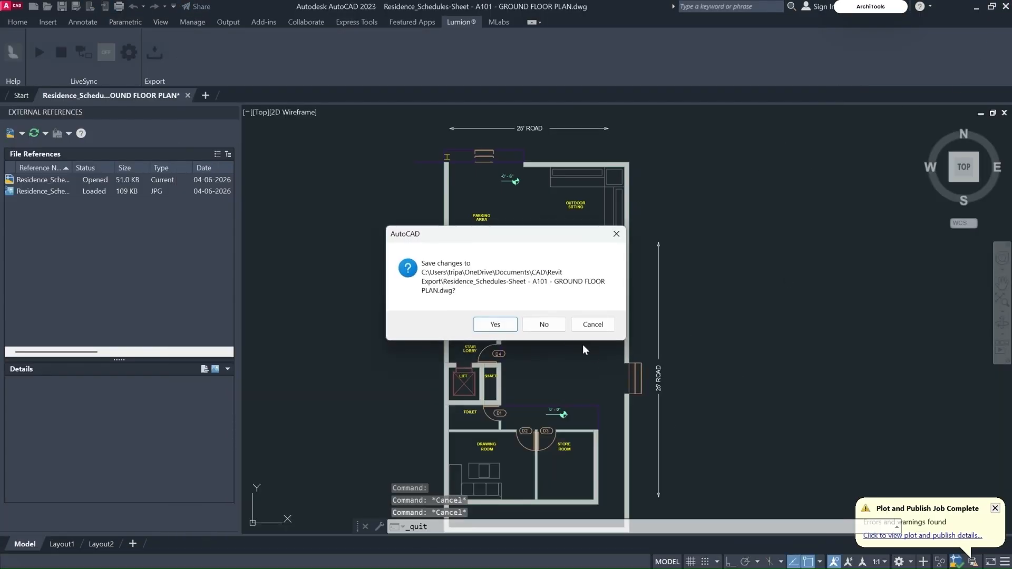
pyautogui.click(536, 324)
pyautogui.press('super')
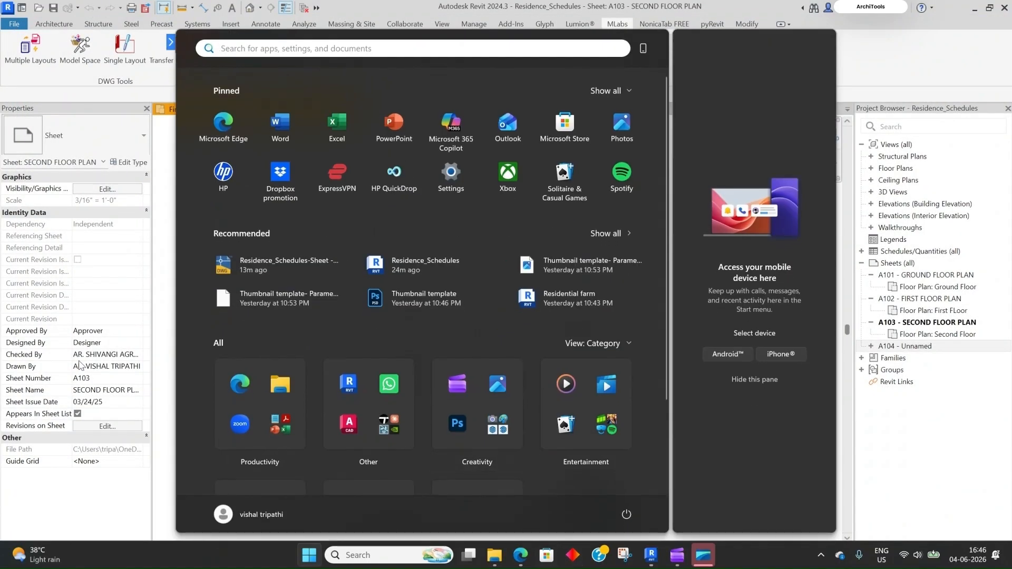
# - In Revit, open the Multiple Layouts DWG tool and select sheets A101, A102 and A103, leaving out A104 - Unnamed
pyautogui.click(166, 316)
pyautogui.click(26, 53)
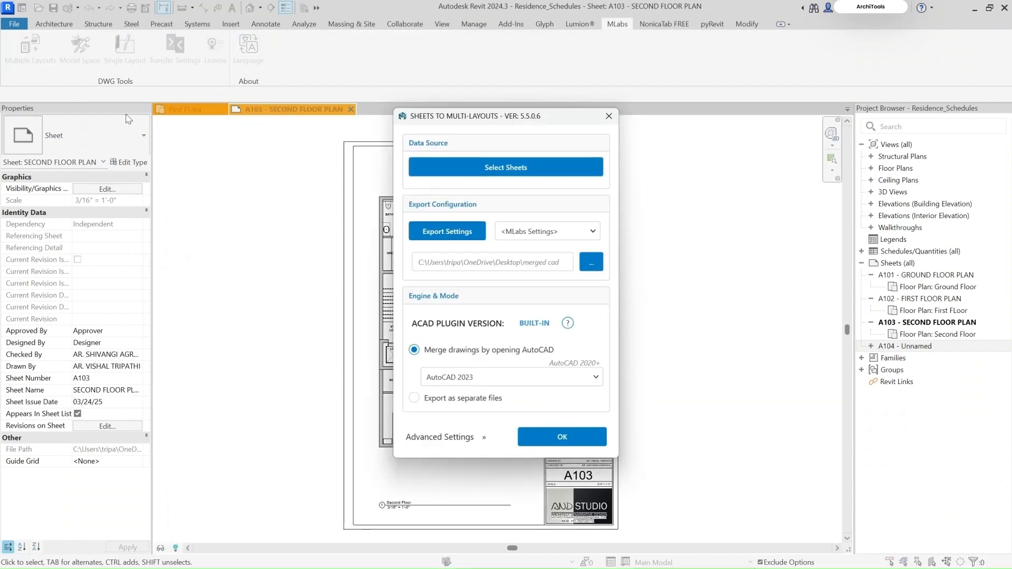
pyautogui.click(539, 169)
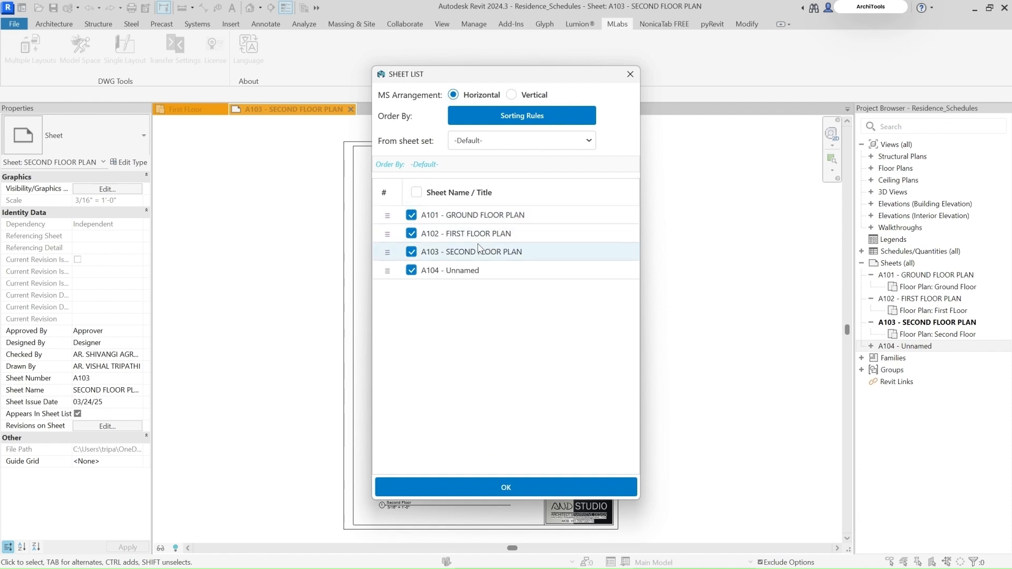
pyautogui.click(420, 275)
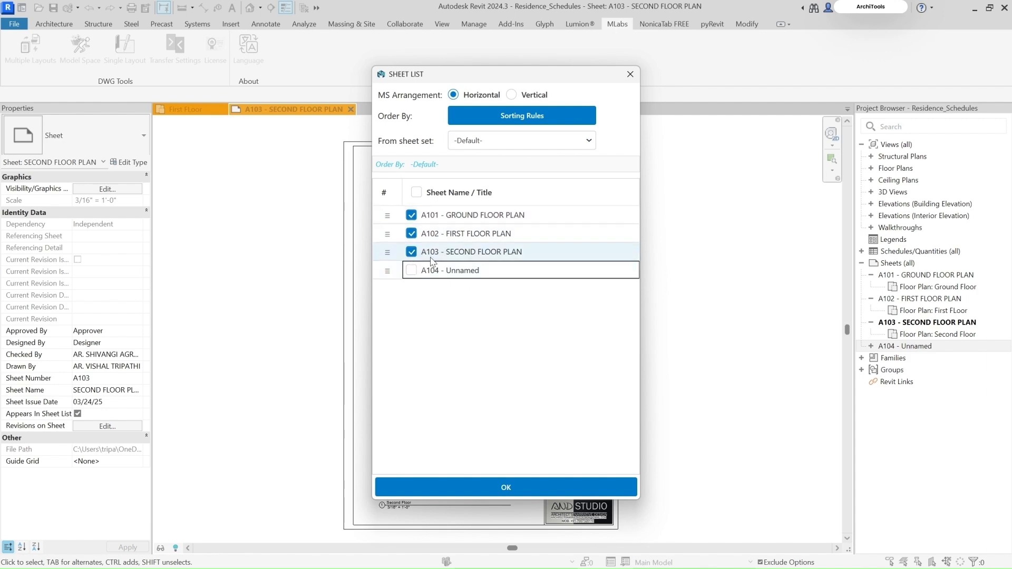
pyautogui.click(519, 487)
# - Open the DWG export settings and examine how the Revit model categories are mapped to layers and colors
pyautogui.click(527, 440)
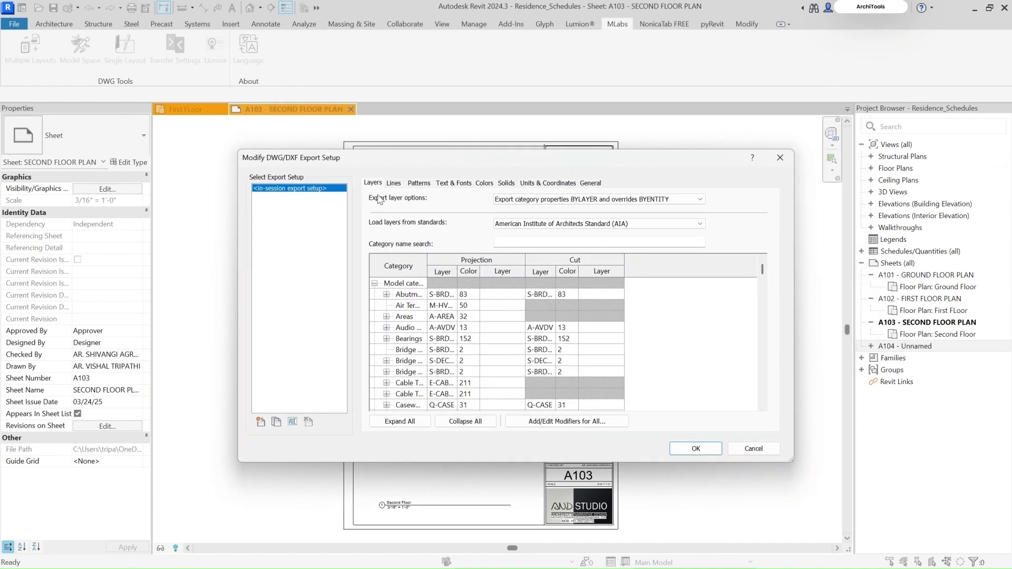
pyautogui.scroll(-5, 424, 317)
pyautogui.scroll(-10, 424, 318)
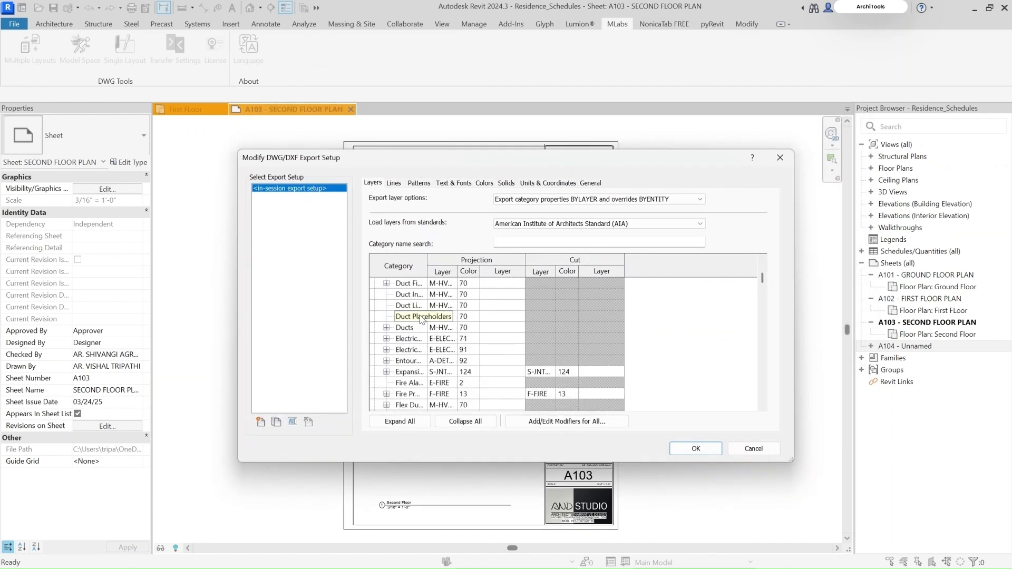
pyautogui.scroll(-3, 409, 343)
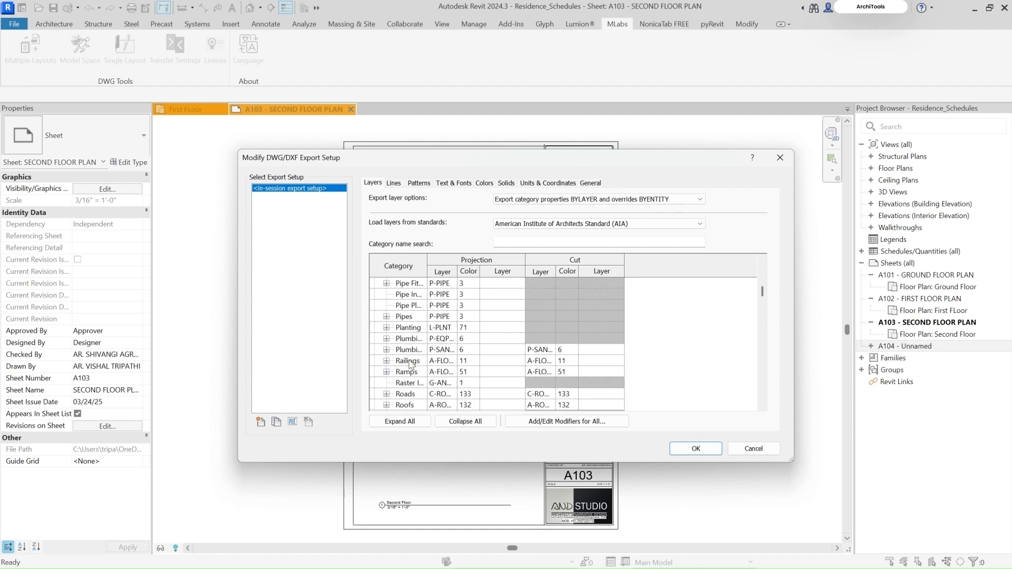
pyautogui.scroll(8, 420, 322)
pyautogui.scroll(15, 420, 322)
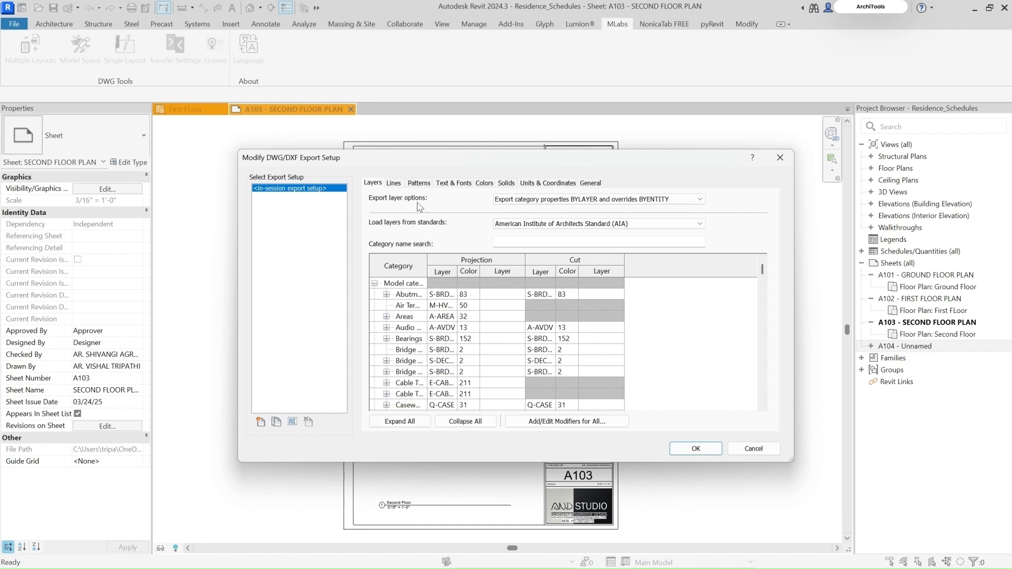
# - Review the export setup's line, pattern, text and font, color, solid, and unit and coordinate settings
pyautogui.click(394, 182)
pyautogui.scroll(-10, 414, 300)
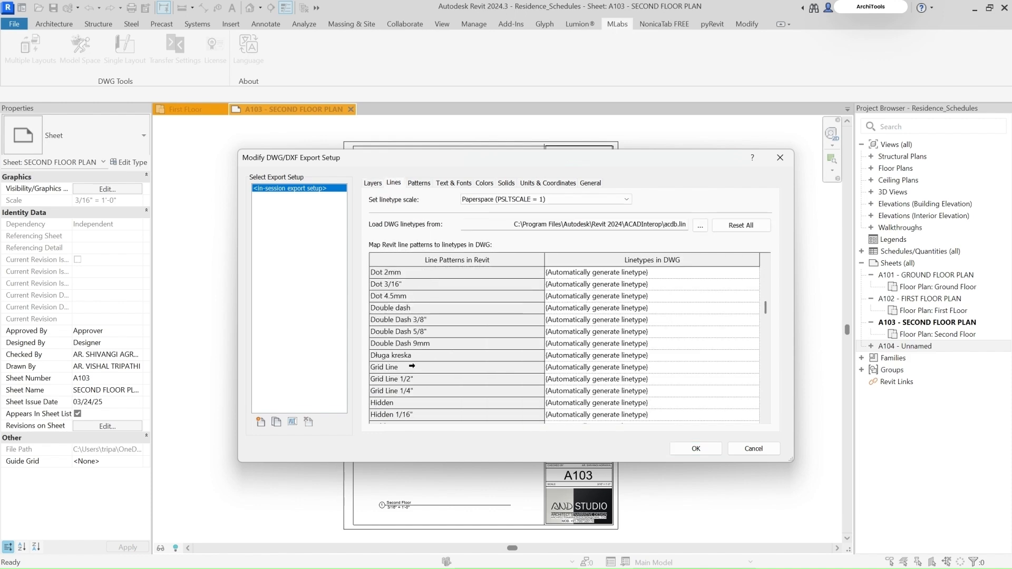
pyautogui.click(421, 184)
pyautogui.click(448, 184)
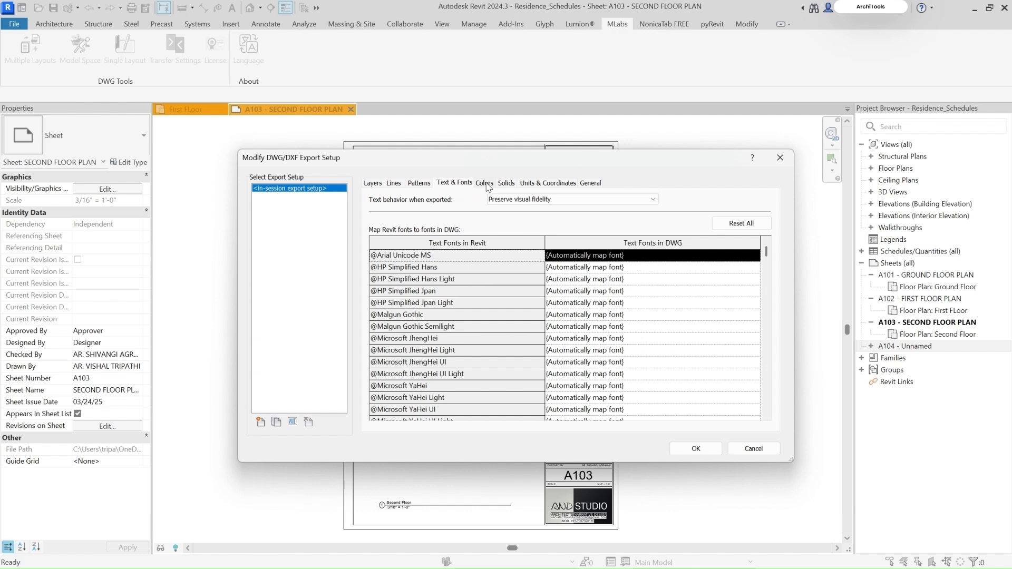
pyautogui.click(485, 183)
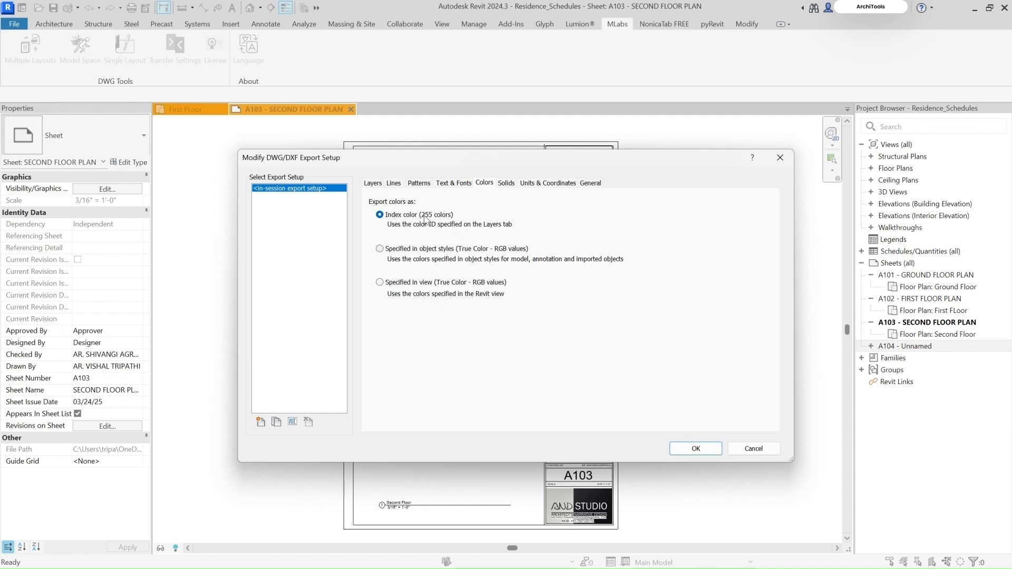
pyautogui.click(510, 186)
pyautogui.click(549, 184)
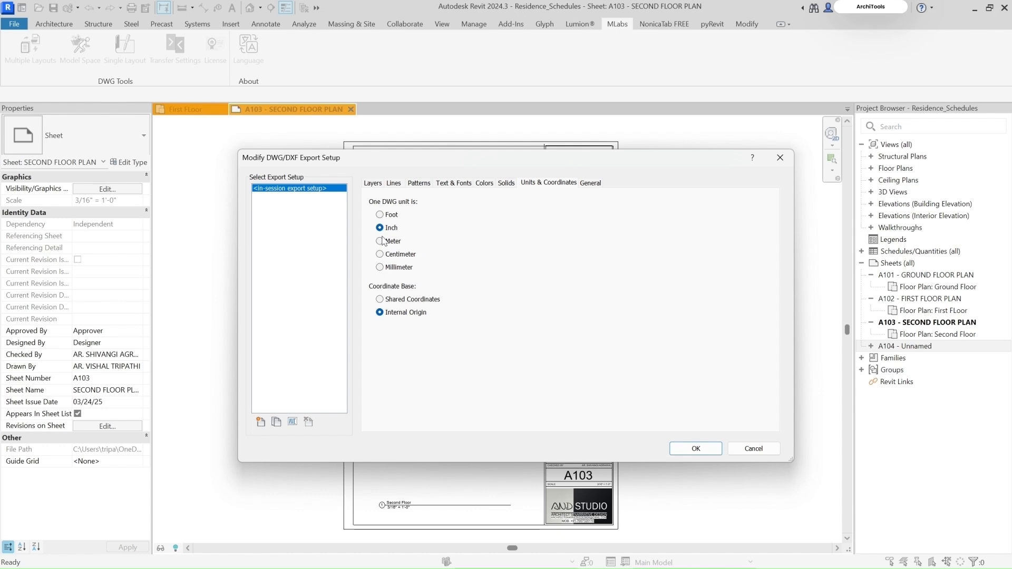
# - Review the general export options and the available AutoCAD file formats, and accept the export setup
pyautogui.click(590, 183)
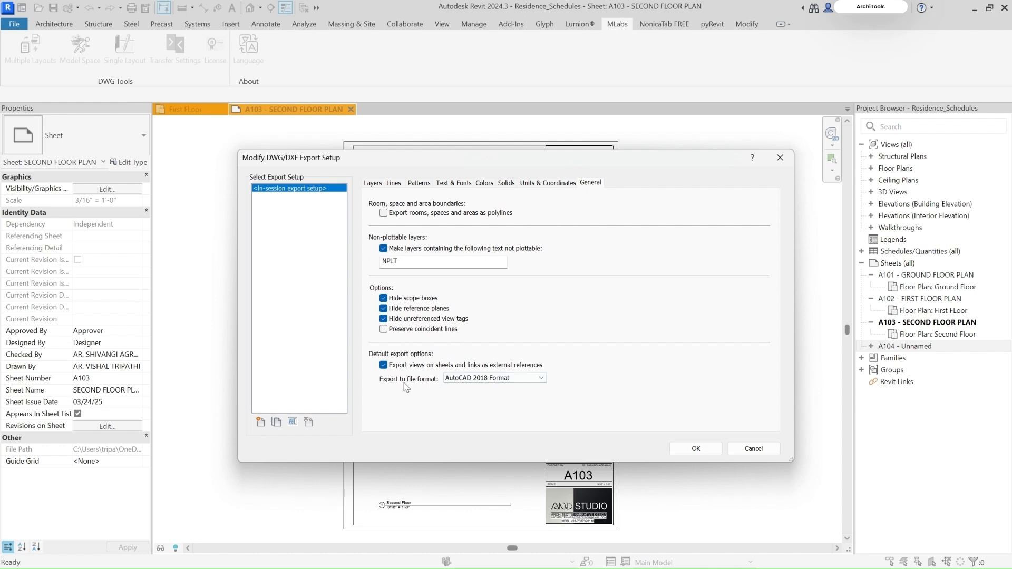
pyautogui.click(509, 380)
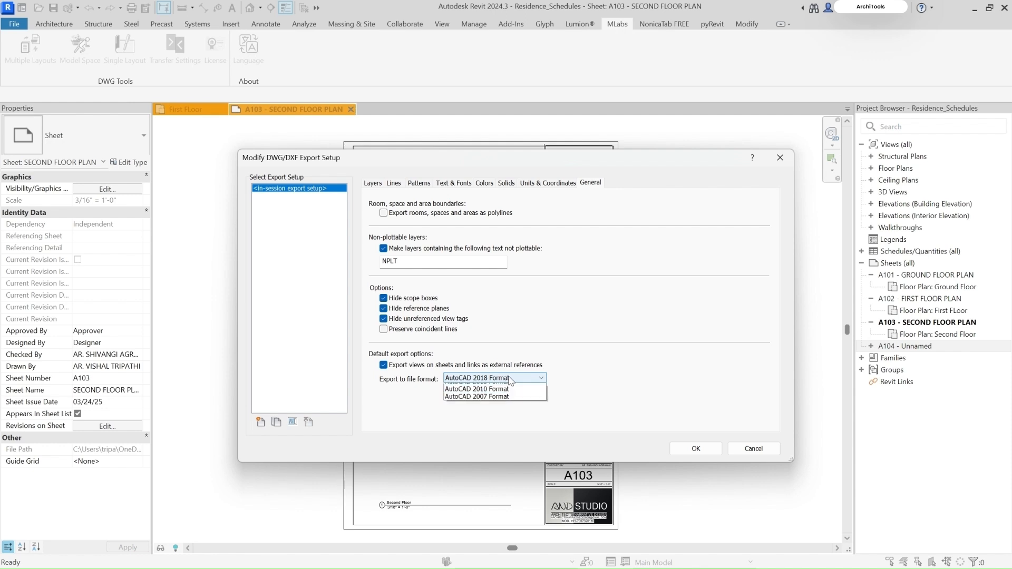
pyautogui.click(586, 389)
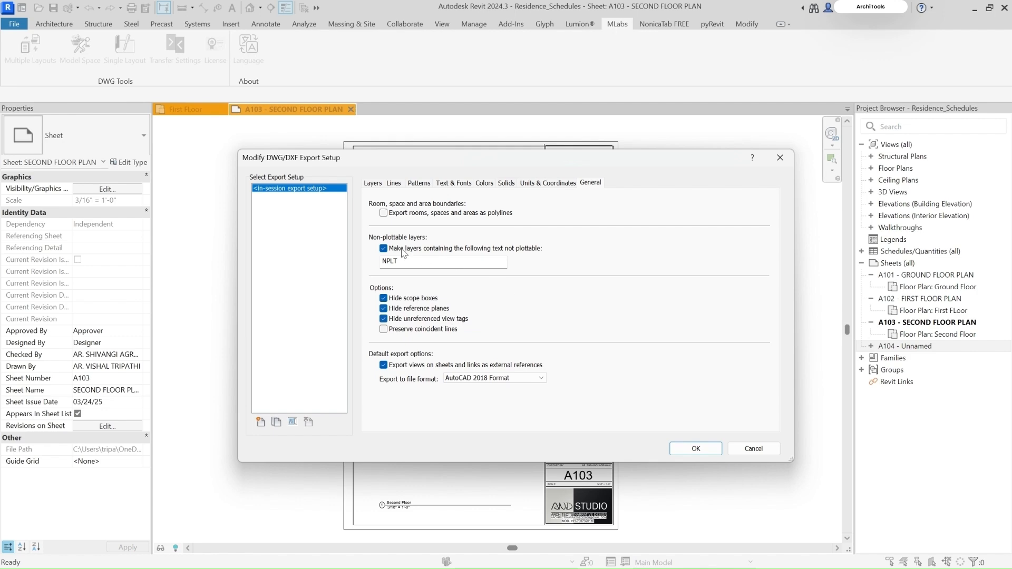
pyautogui.click(695, 448)
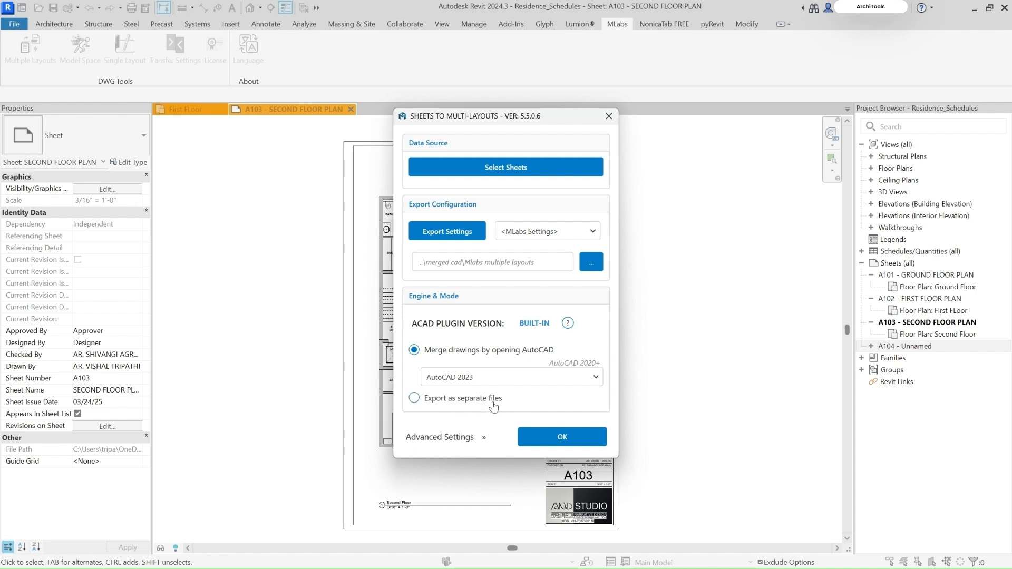
# - Confirm the sheet list with the -Default- sheet set and run the export, merging the drawings by opening AutoCAD 2023
pyautogui.click(562, 437)
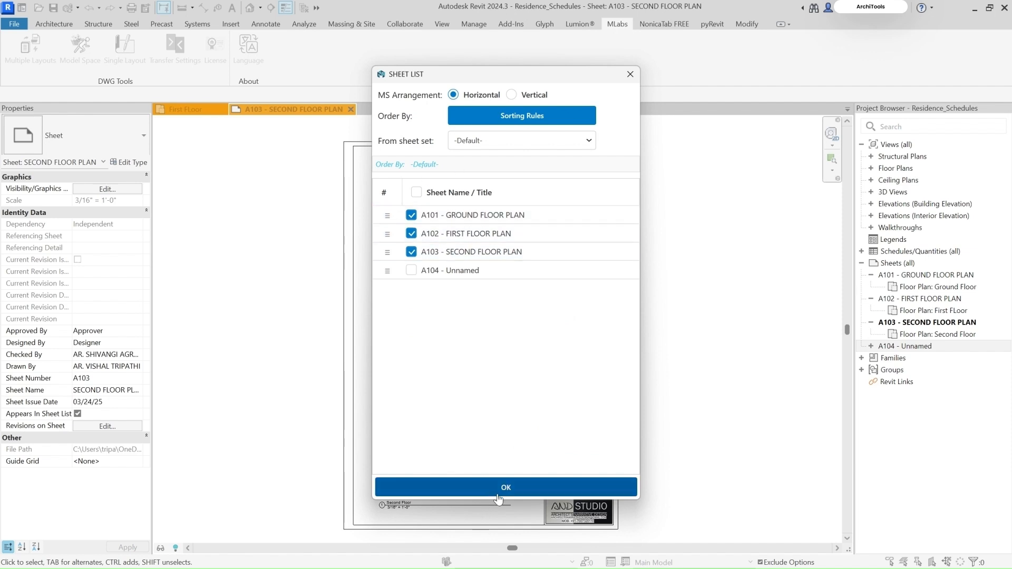
pyautogui.click(480, 141)
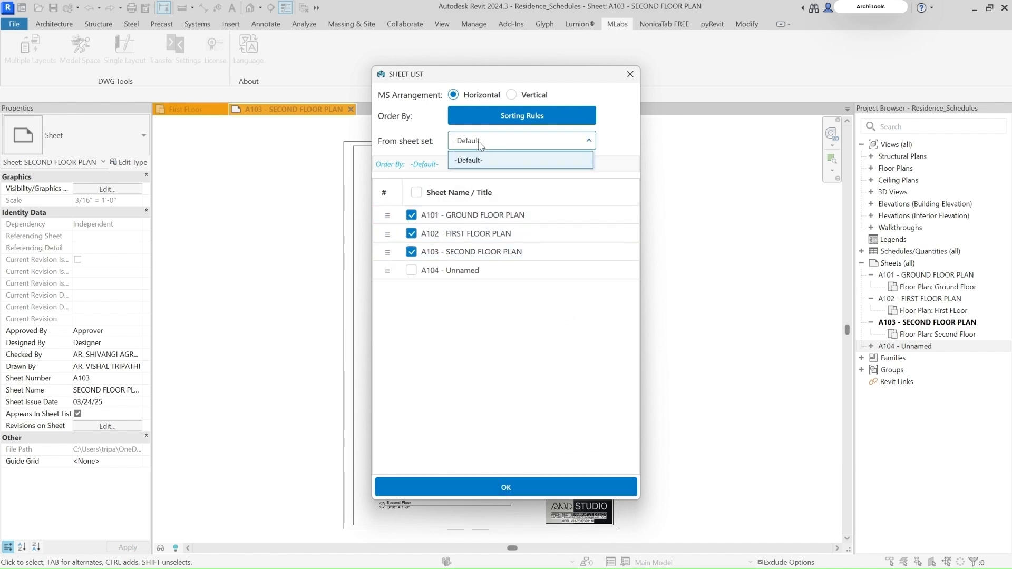
pyautogui.click(529, 347)
pyautogui.click(536, 487)
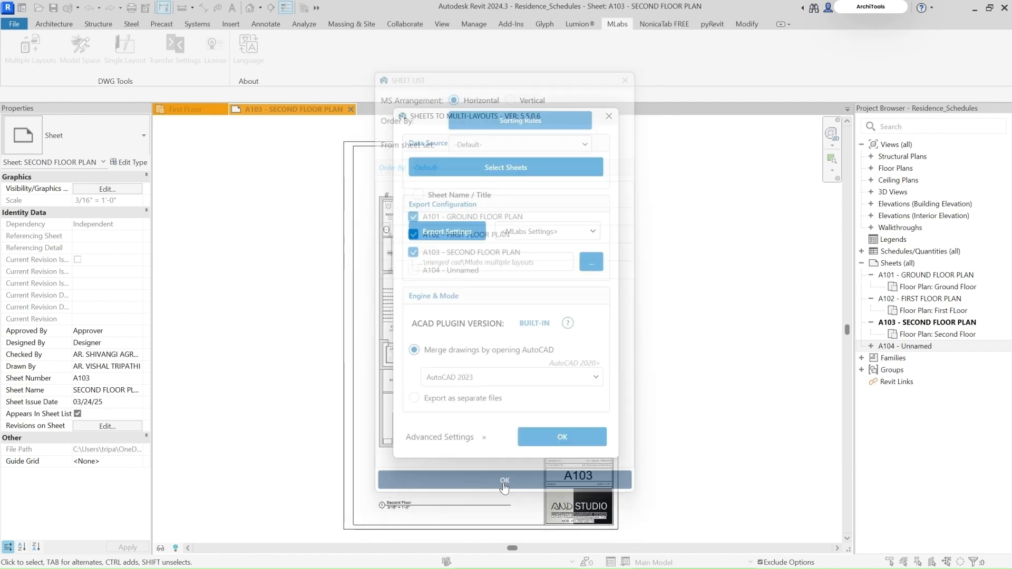
pyautogui.click(563, 434)
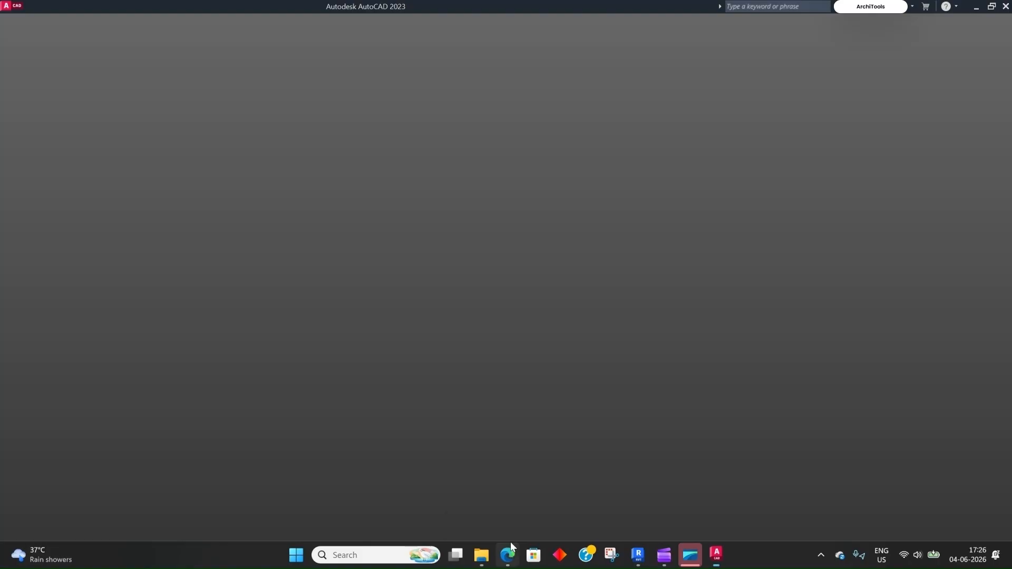
pyautogui.moveTo(509, 549)
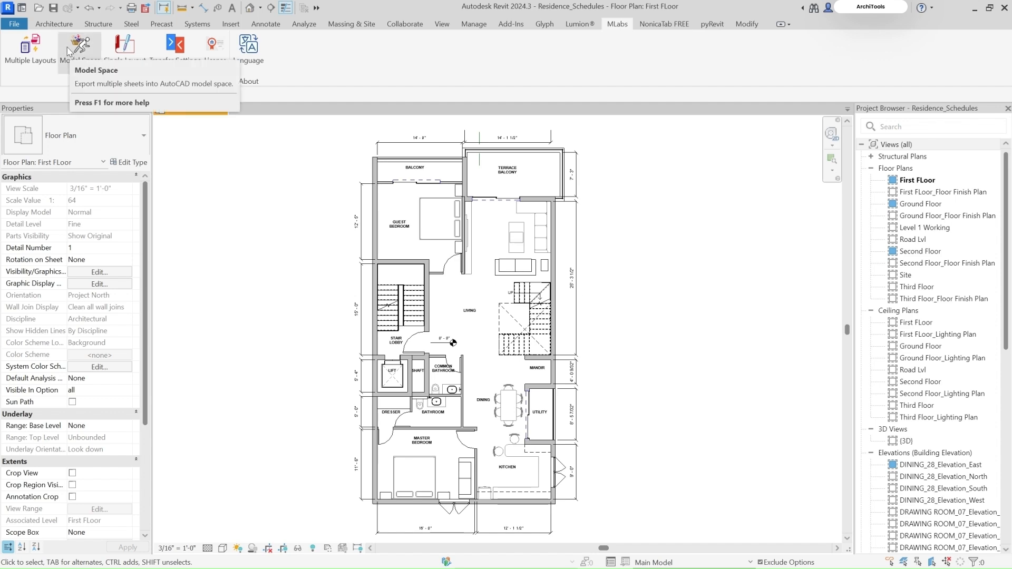
# - Open the Model Space export tool in Revit, confirm its sheet list and choose Mlabs multiple layouts as the output folder
pyautogui.click(27, 60)
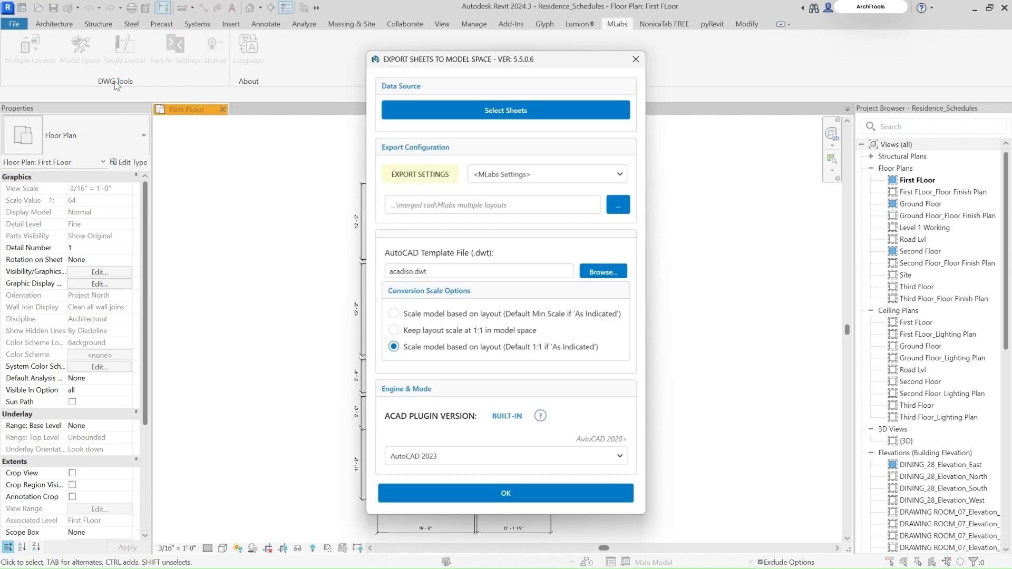
pyautogui.click(524, 112)
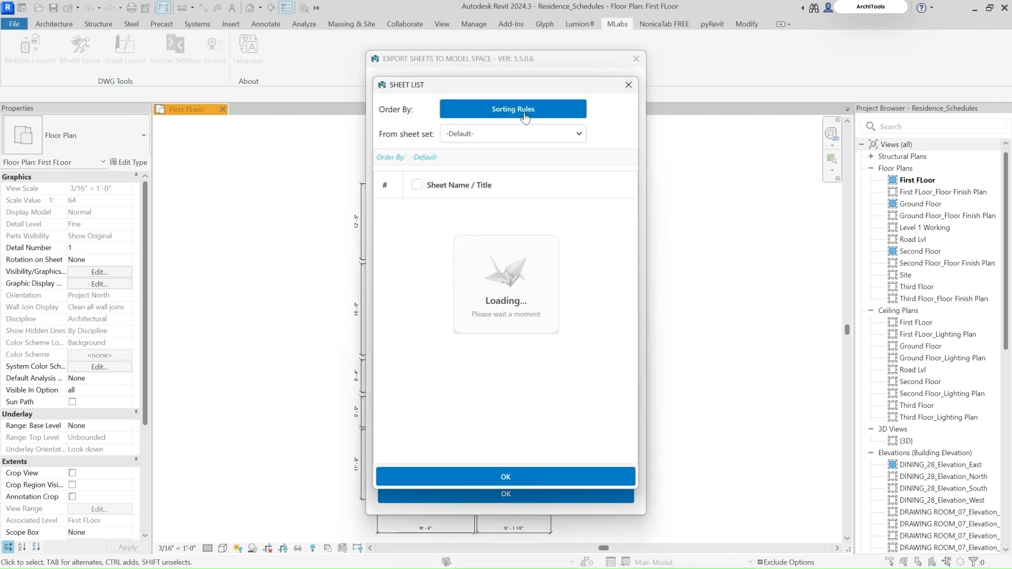
pyautogui.click(505, 482)
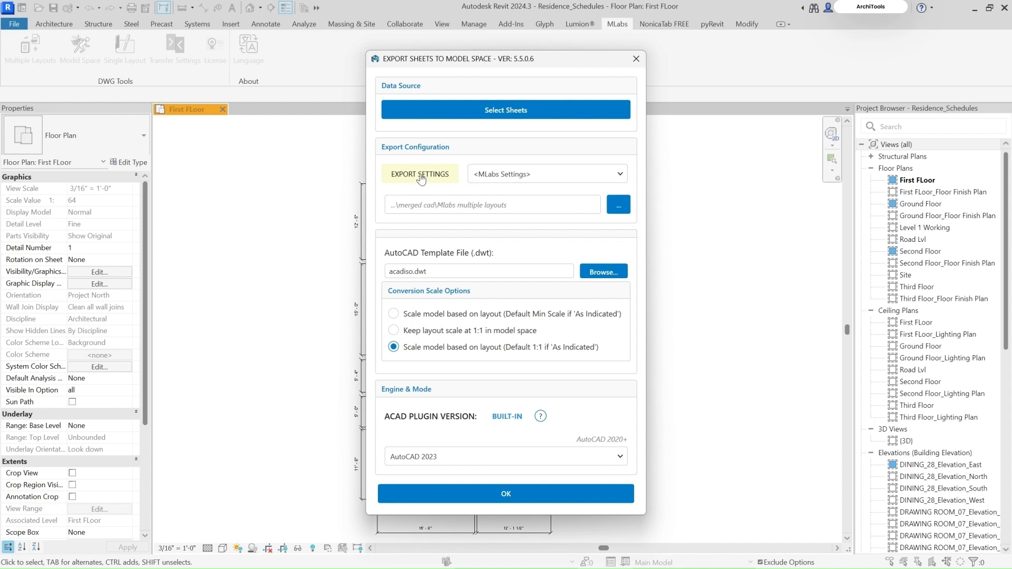
pyautogui.click(618, 204)
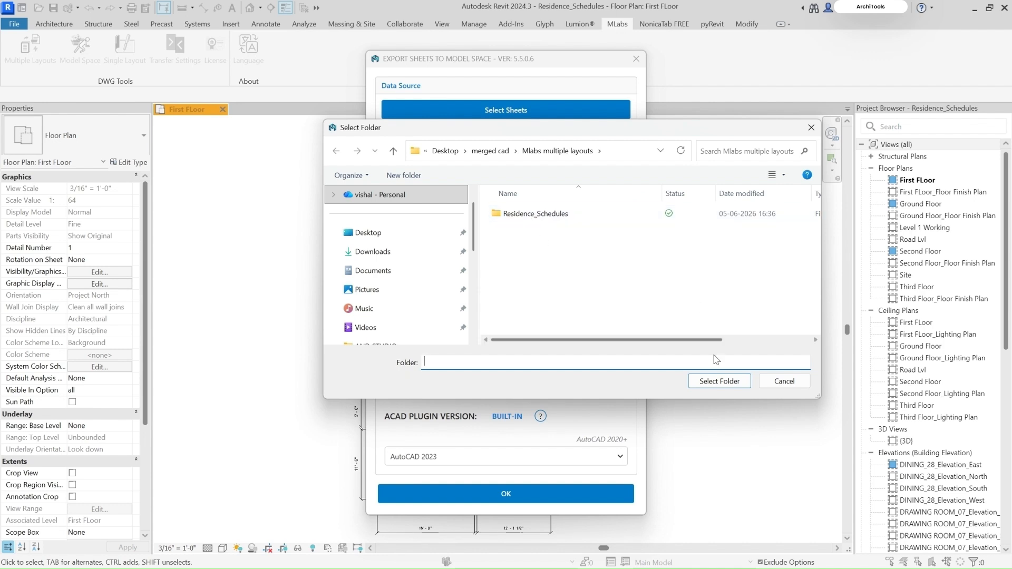
pyautogui.click(719, 381)
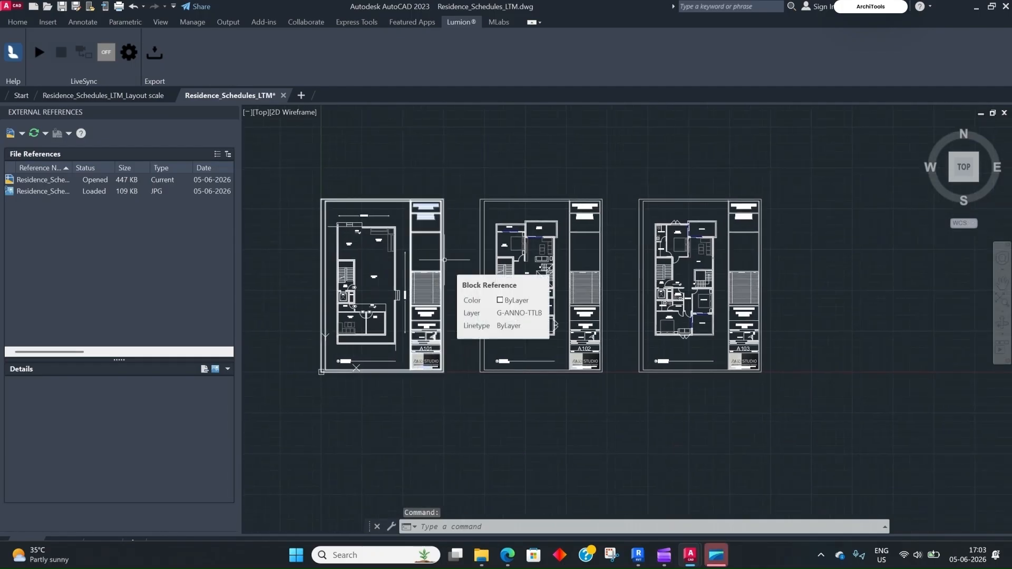
# - In AutoCAD, set the drawing units of Residence_Schedules_LTM to Architectural length type with an insertion scale of Inches
pyautogui.scroll(3, 348, 236)
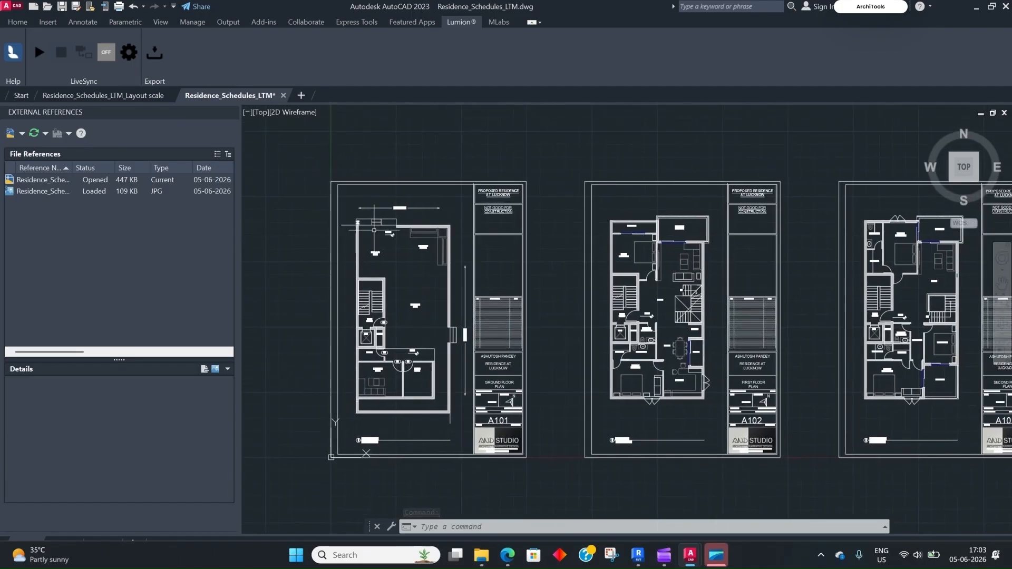
pyautogui.write('un')
pyautogui.press('Return')
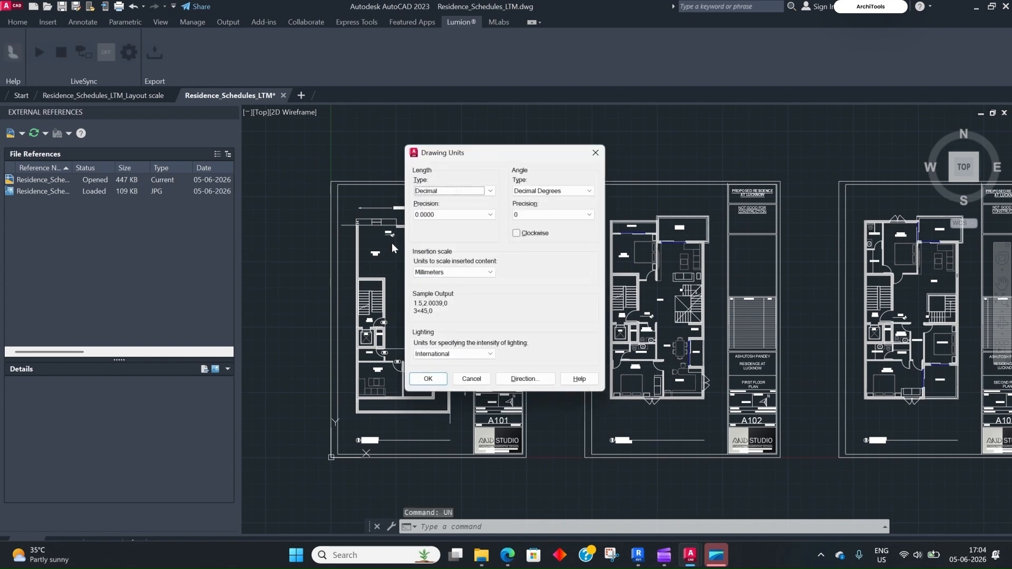
pyautogui.click(459, 188)
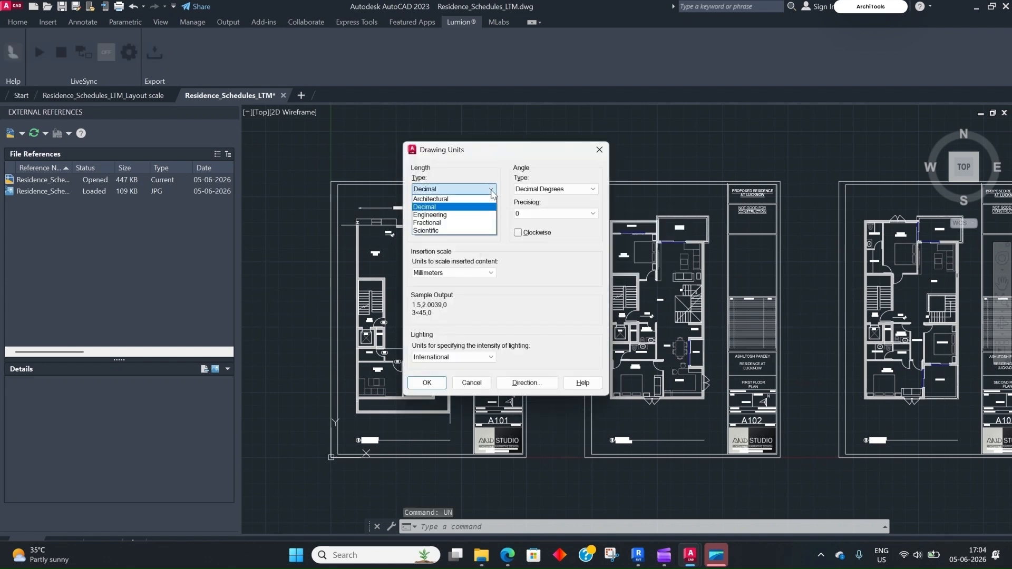
pyautogui.click(453, 197)
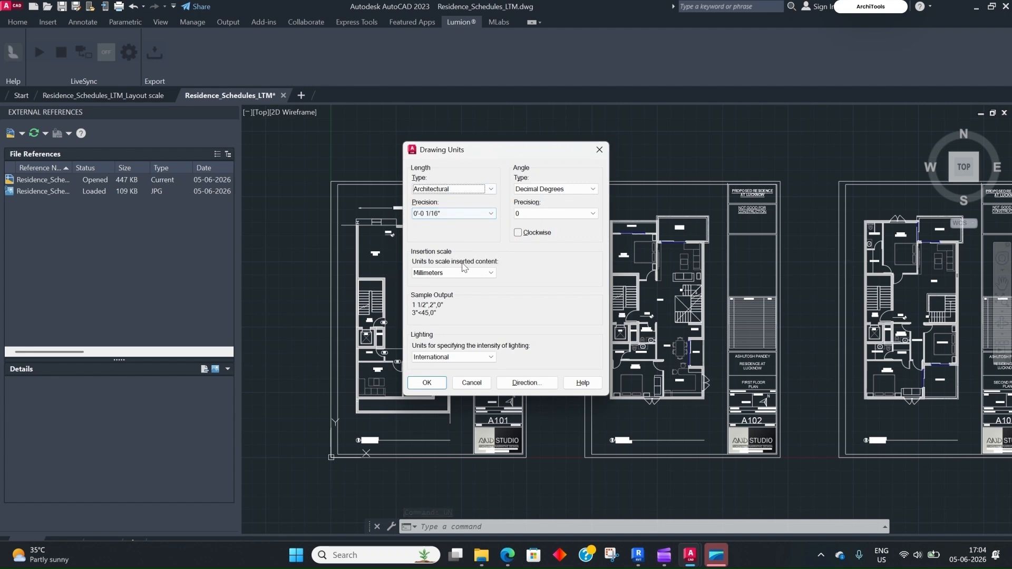
pyautogui.click(490, 273)
pyautogui.click(458, 289)
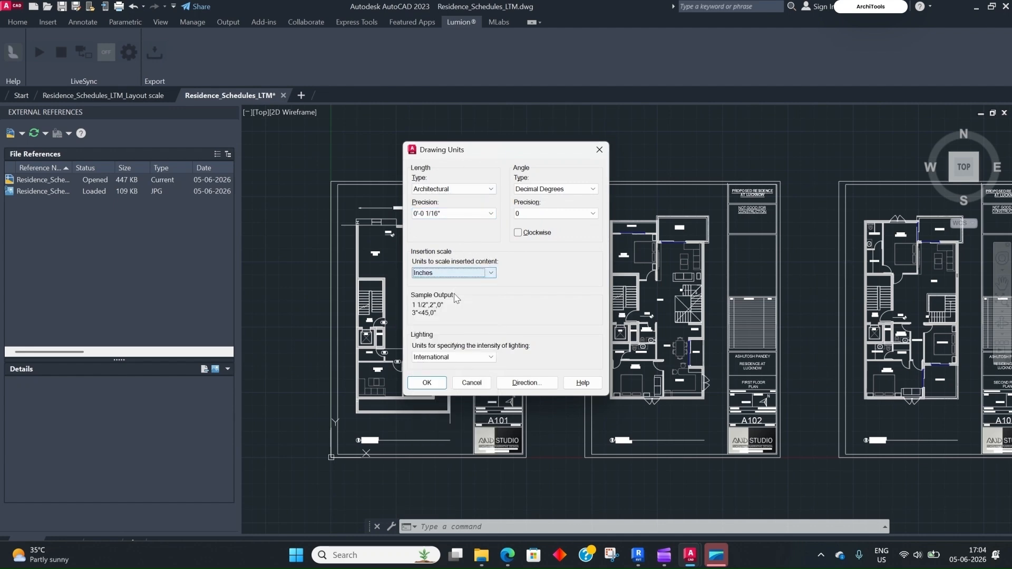
pyautogui.click(426, 383)
# - Check the thickness of the wall beside the parking area opening on the ground floor plan with Dist, and cancel the command
pyautogui.scroll(3, 420, 265)
pyautogui.scroll(5, 420, 265)
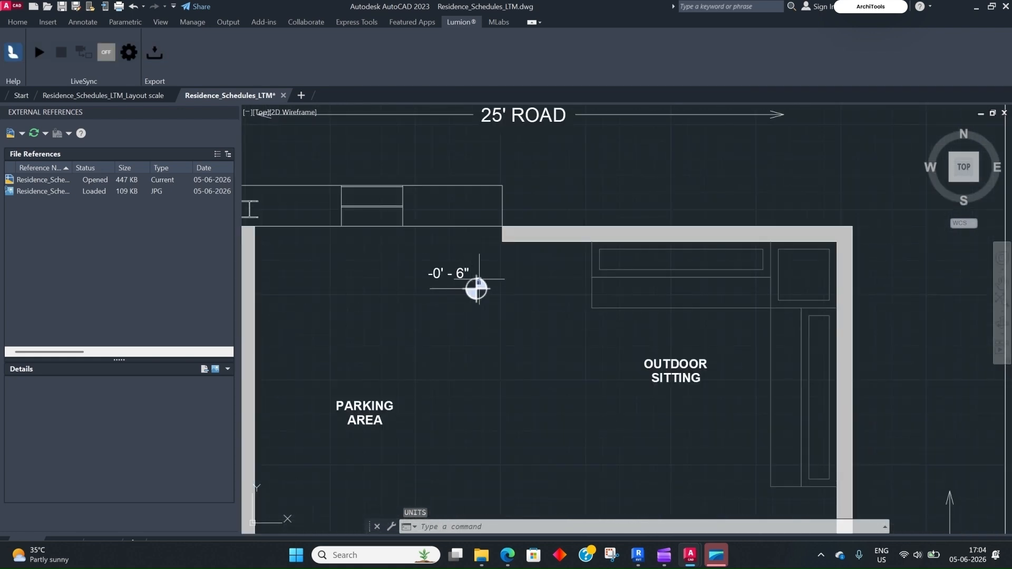
pyautogui.write('dist')
pyautogui.press('Return')
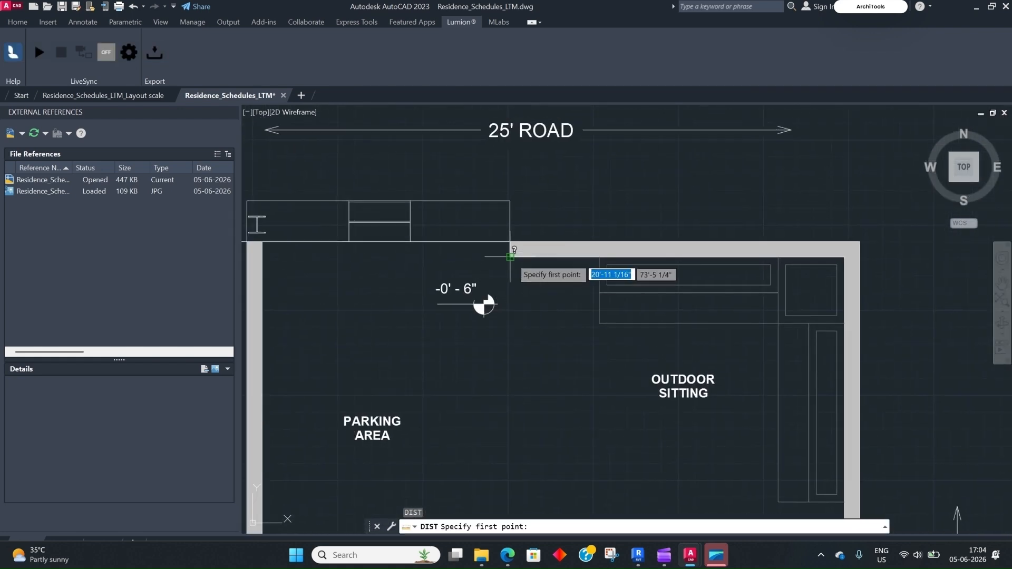
pyautogui.click(510, 242)
pyautogui.scroll(5, 511, 244)
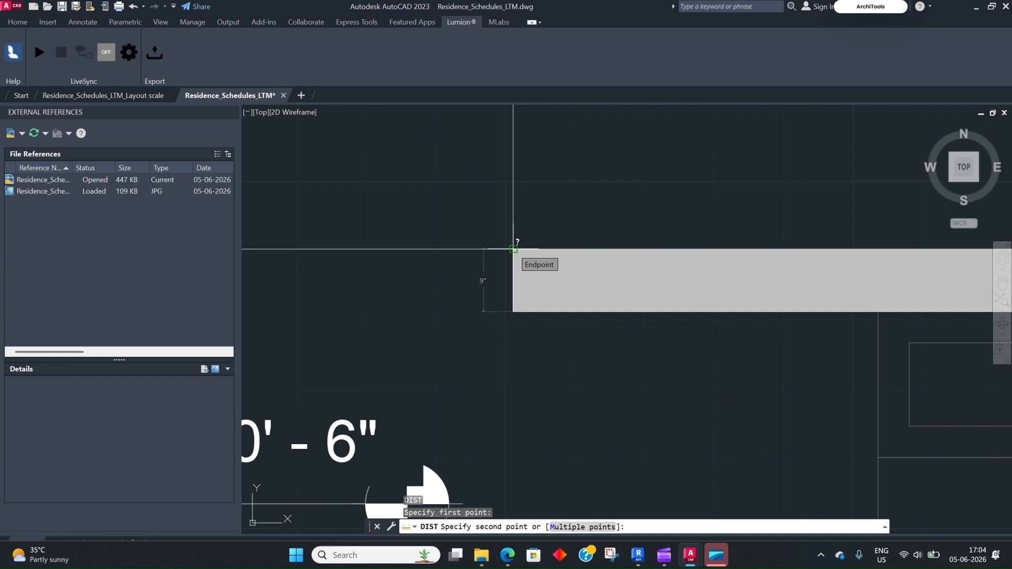
pyautogui.press('Escape')
pyautogui.scroll(-10, 535, 280)
pyautogui.moveTo(535, 280); pyautogui.dragTo(433, 249, button='middle')
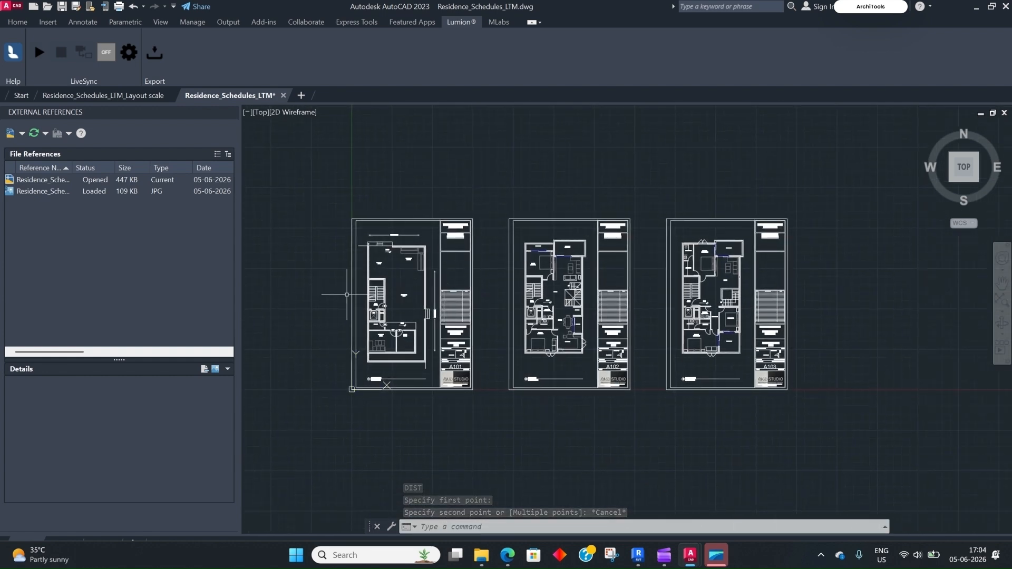
pyautogui.scroll(2, 367, 211)
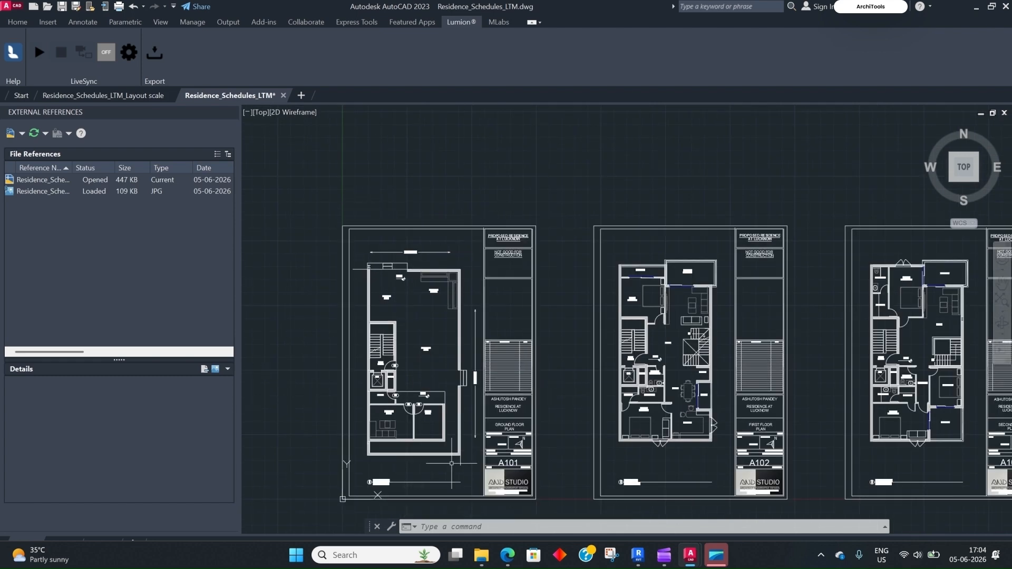
# - Look over the three floor plan sheets in Residence_Schedules_LTM, and switch to the Residence_Schedules_LTM_Layout scale drawing to compare them
pyautogui.scroll(4, 343, 243)
pyautogui.scroll(-2, 619, 213)
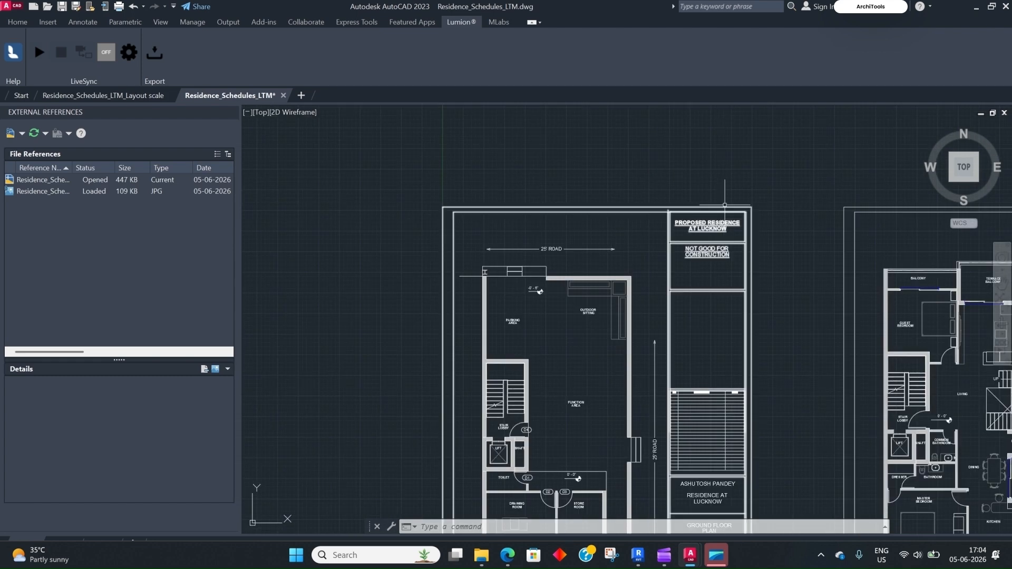
pyautogui.scroll(-6, 424, 289)
pyautogui.scroll(2, 425, 287)
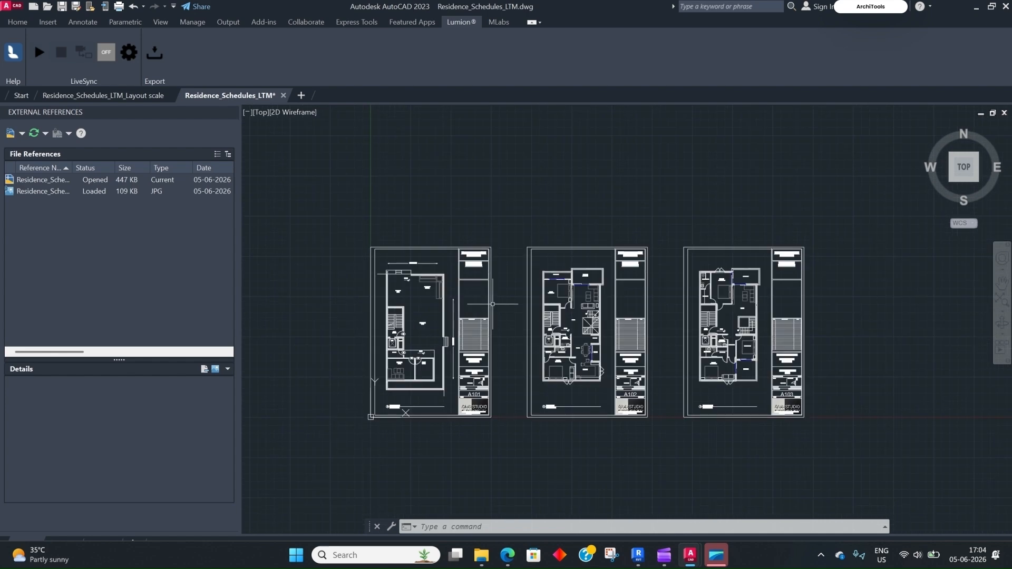
pyautogui.click(120, 96)
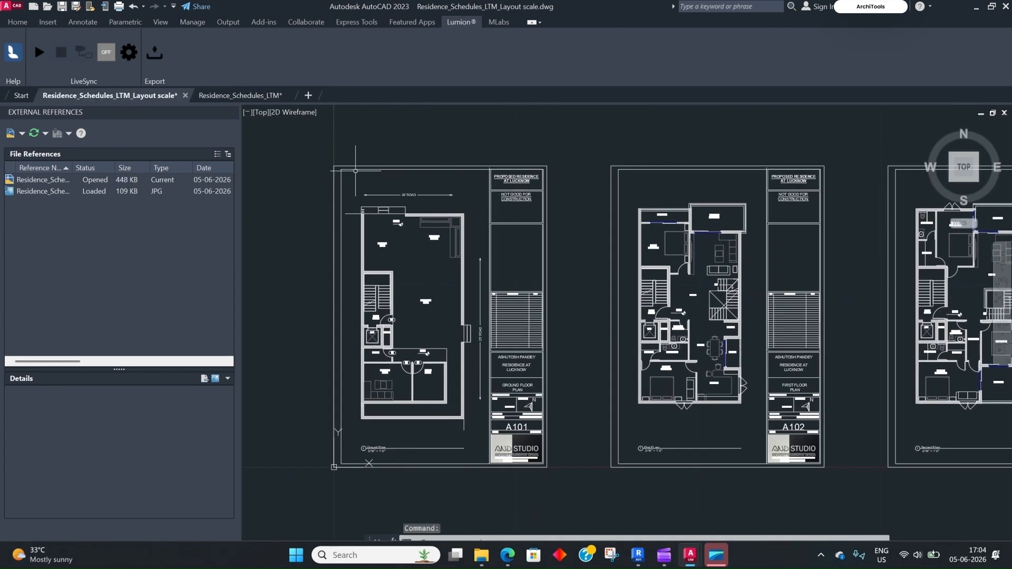
pyautogui.scroll(-4, 438, 219)
pyautogui.scroll(2, 456, 209)
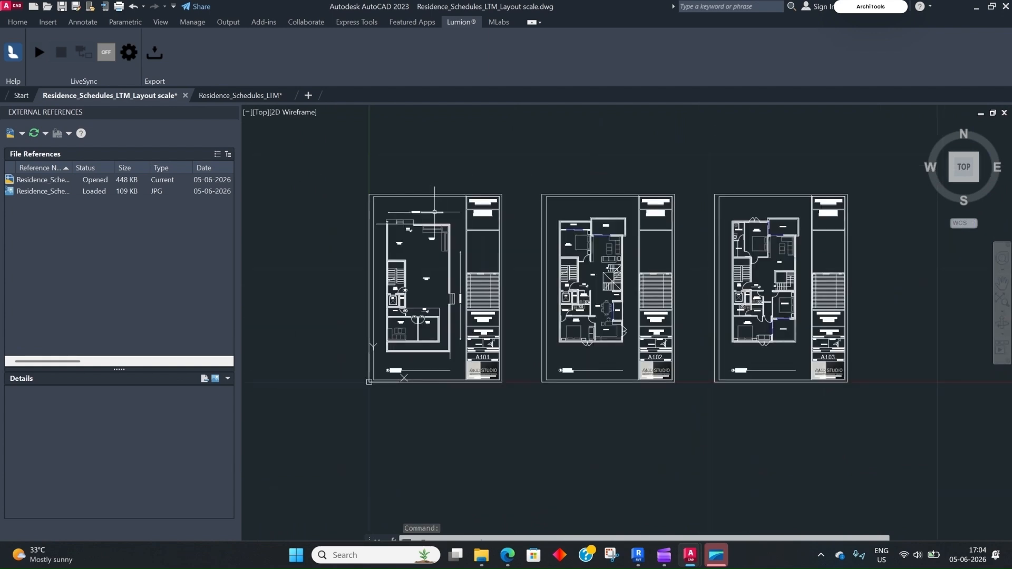
# - Check the width and height of the A101 sheet border with Dist from its corner, and cancel the command
pyautogui.write('dist')
pyautogui.press('Return')
pyautogui.scroll(3, 369, 182)
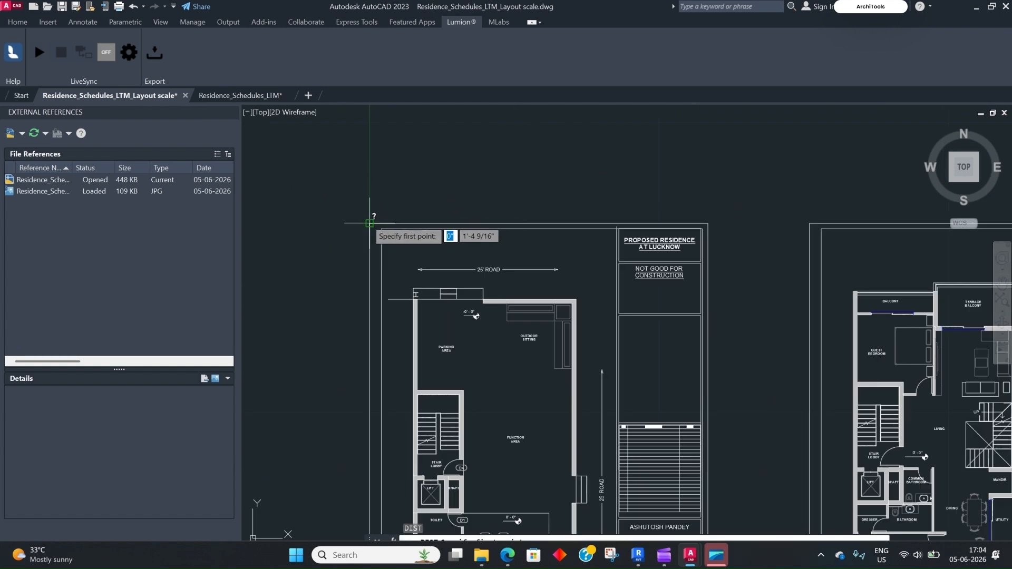
pyautogui.click(369, 195)
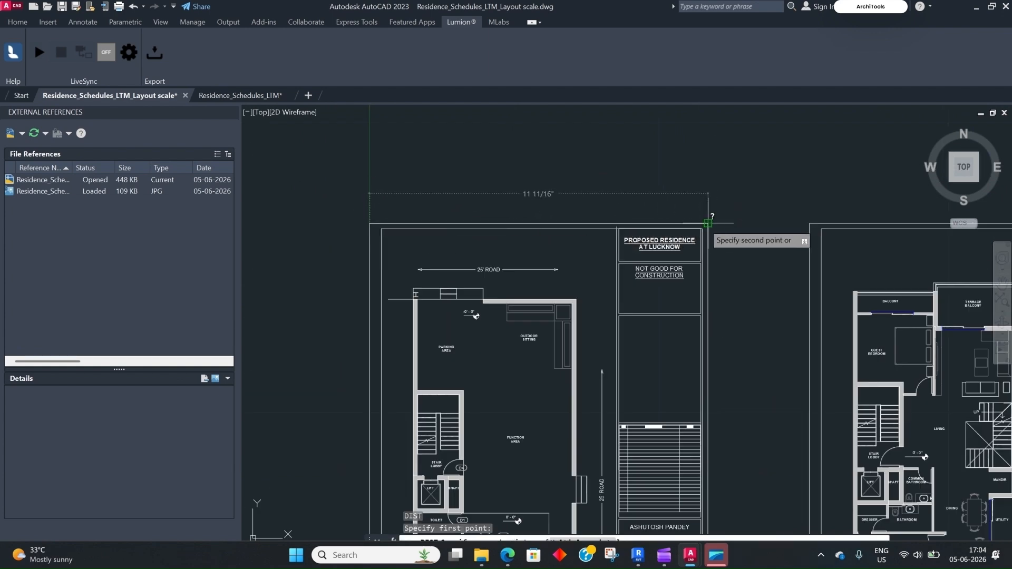
pyautogui.scroll(-4, 365, 268)
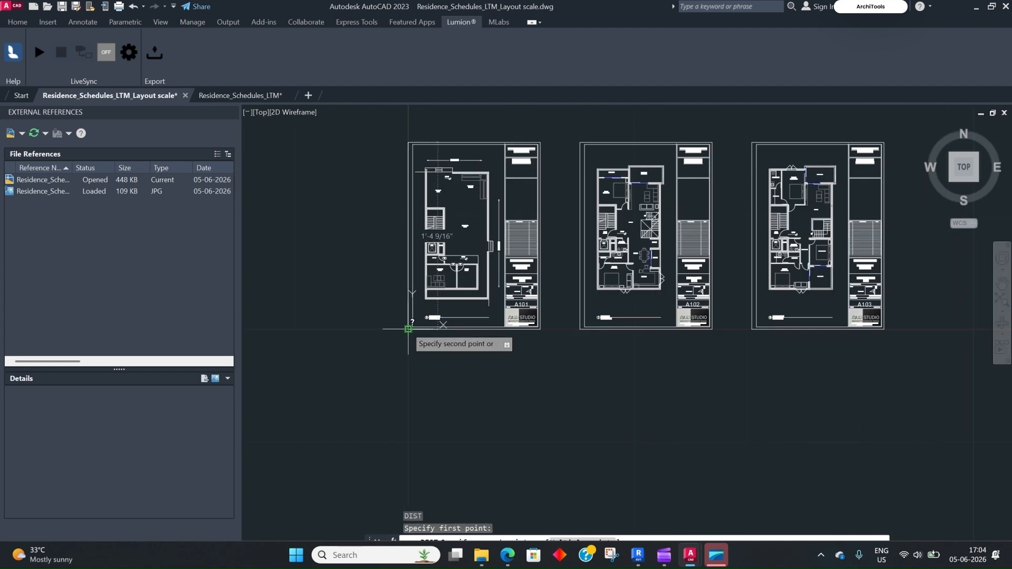
pyautogui.press('Escape')
# - Check the wall thickness beside the parking area opening in the layout-scale drawing with Dist, and cancel the command
pyautogui.scroll(5, 475, 226)
pyautogui.press('Return')
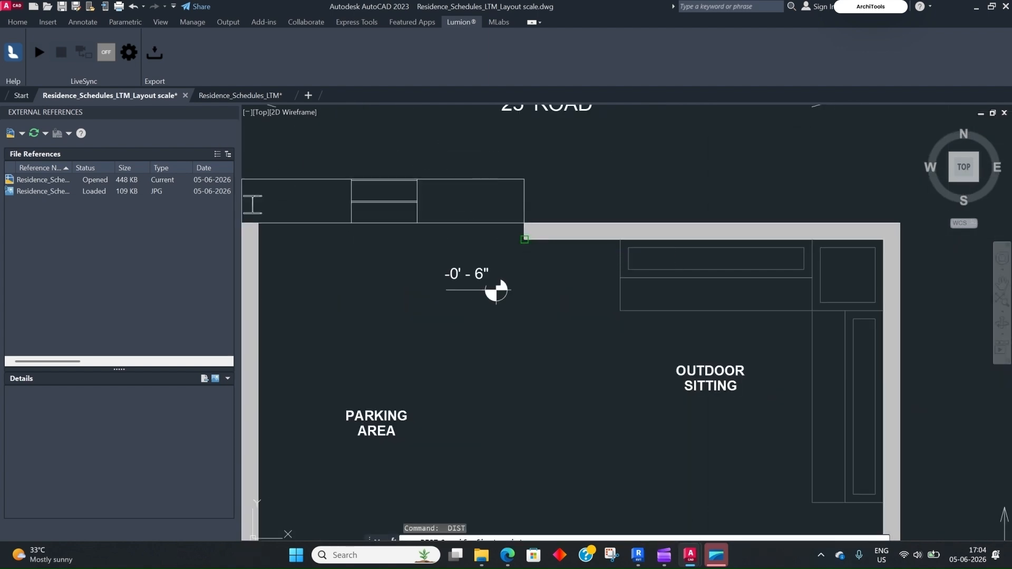
pyautogui.click(524, 223)
pyautogui.press('Escape')
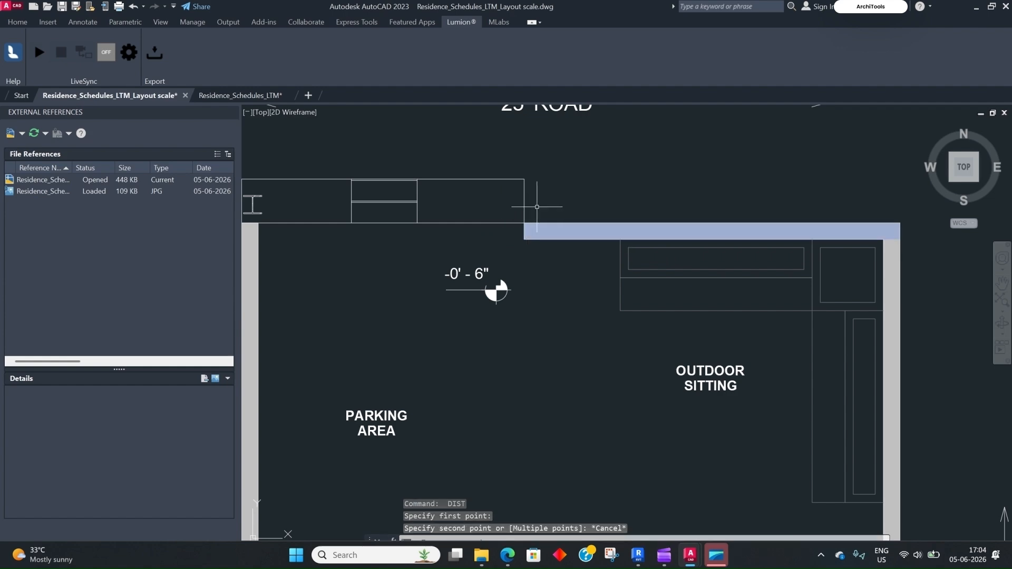
# - Examine sheets A101, A102 and A103 in the layout-scale drawing, and switch to the Residence_Schedules project in Revit
pyautogui.scroll(-10, 508, 186)
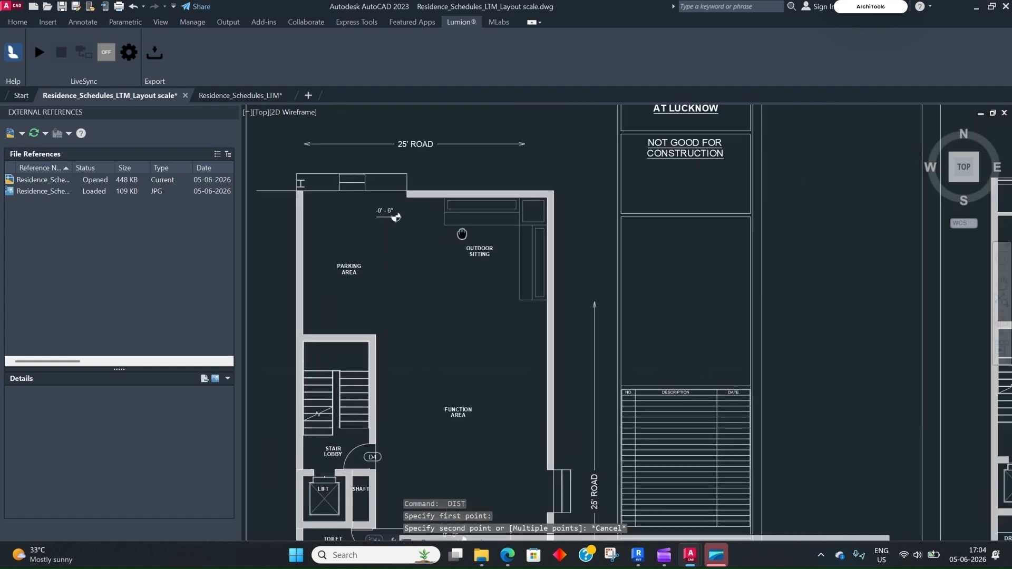
pyautogui.moveTo(516, 246); pyautogui.dragTo(573, 273, button='middle')
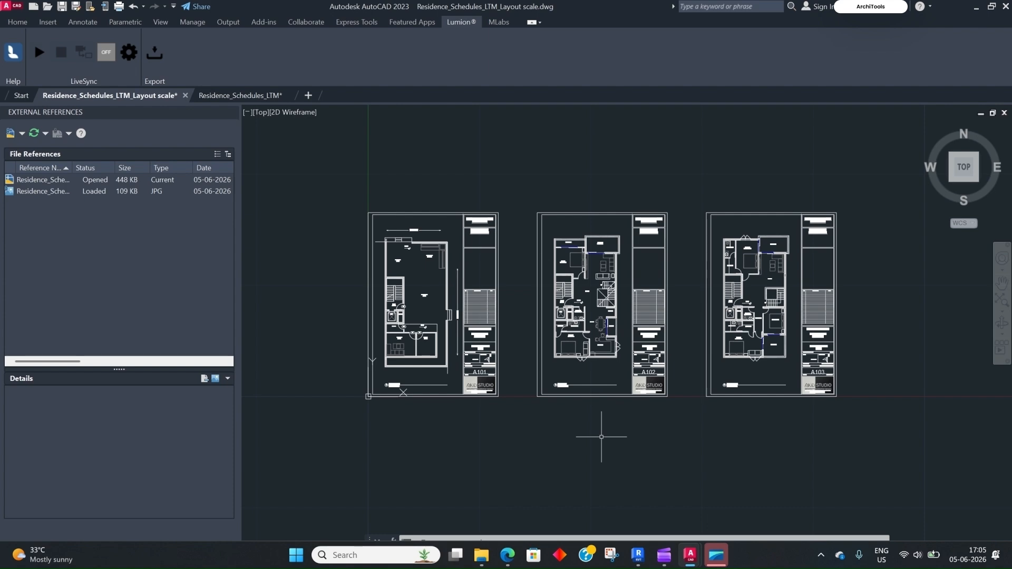
pyautogui.scroll(4, 617, 285)
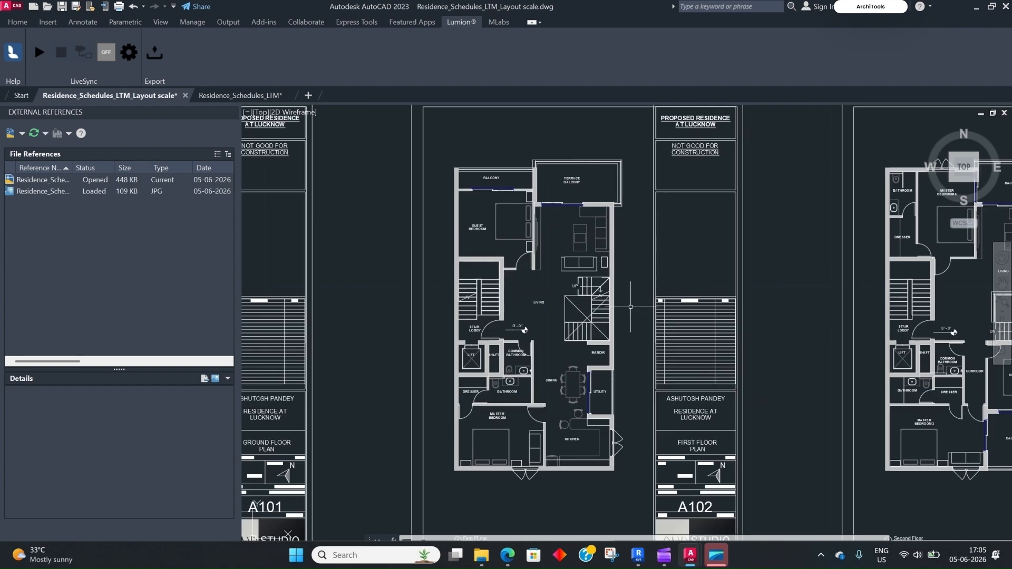
pyautogui.scroll(-4, 630, 307)
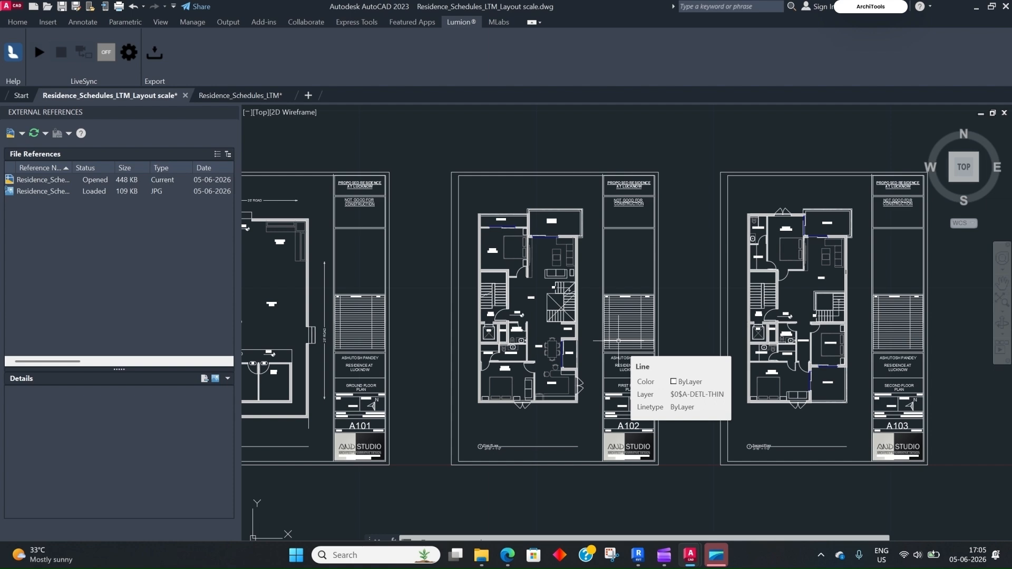
pyautogui.scroll(-6, 618, 341)
pyautogui.scroll(4, 621, 390)
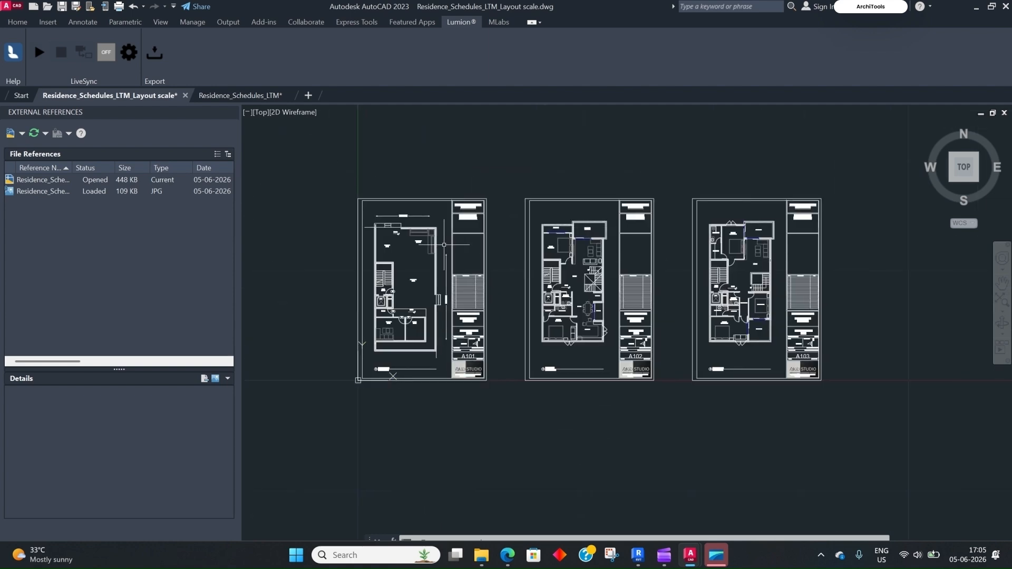
pyautogui.scroll(2, 444, 245)
pyautogui.click(637, 555)
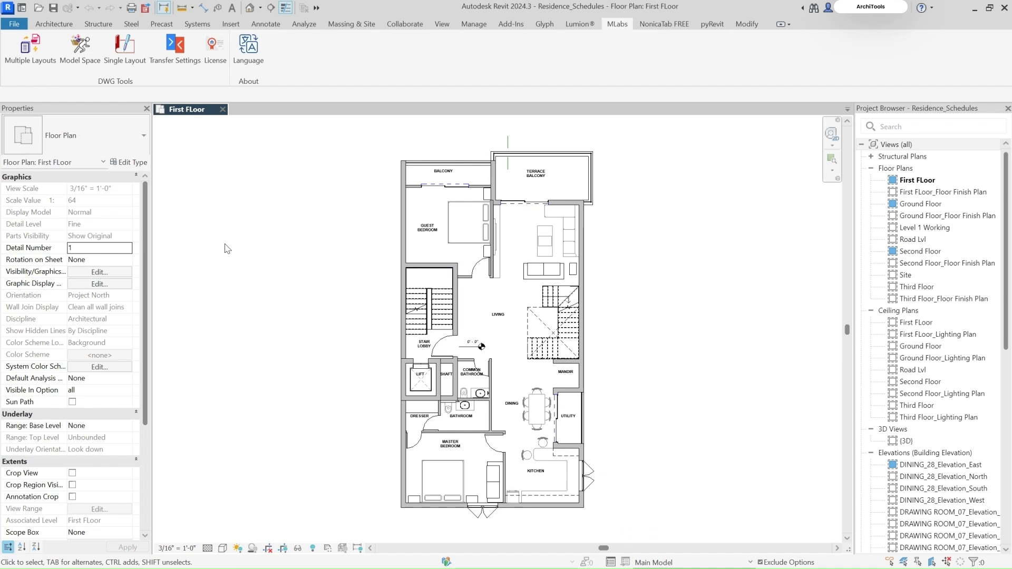